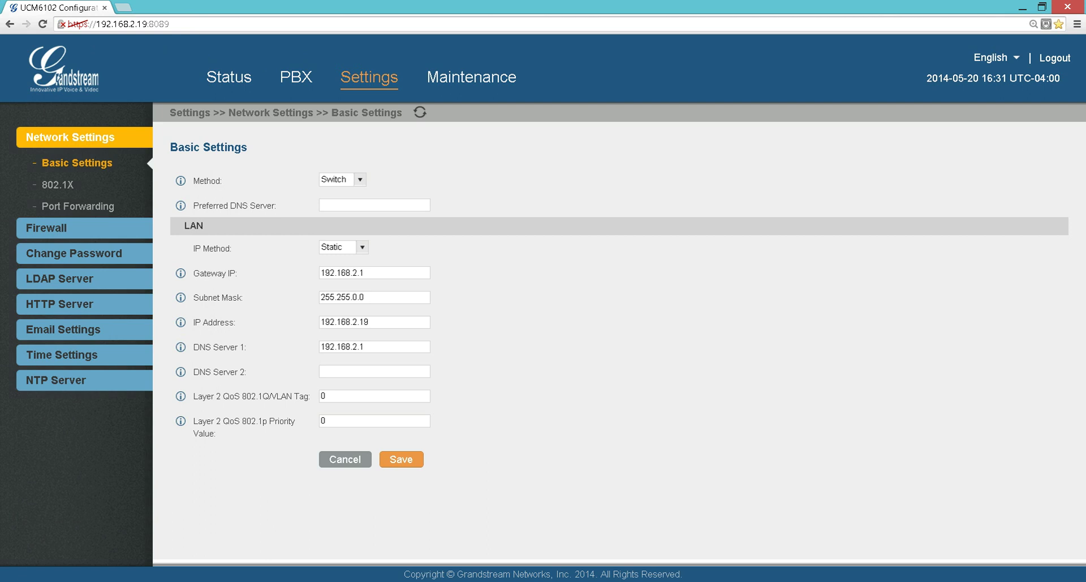
# Review the extension number ranges in the PBX general preferences under Internal Options.
pyautogui.click(558, 547)
pyautogui.click(296, 76)
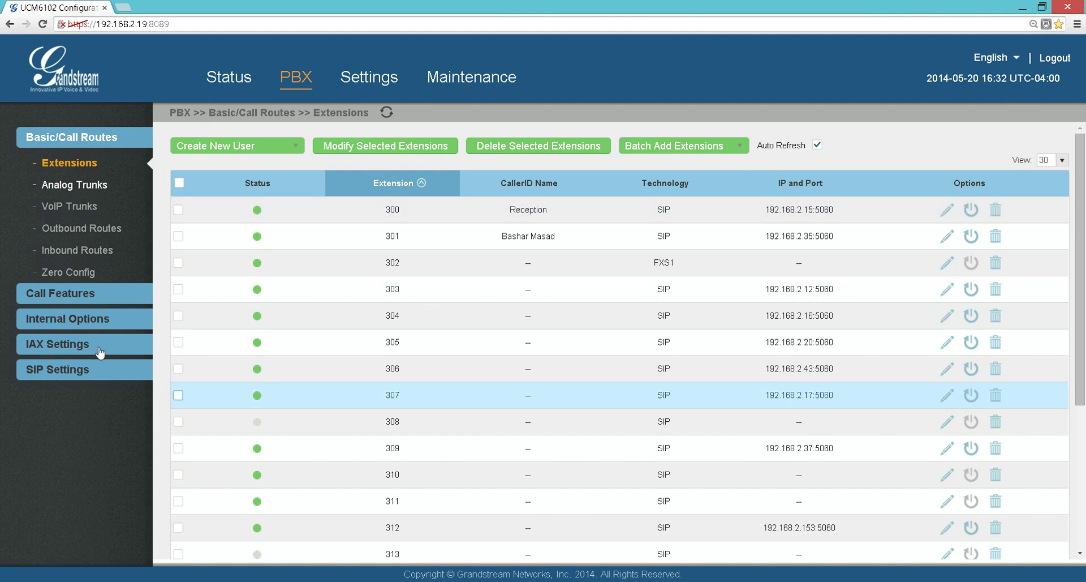
pyautogui.click(77, 292)
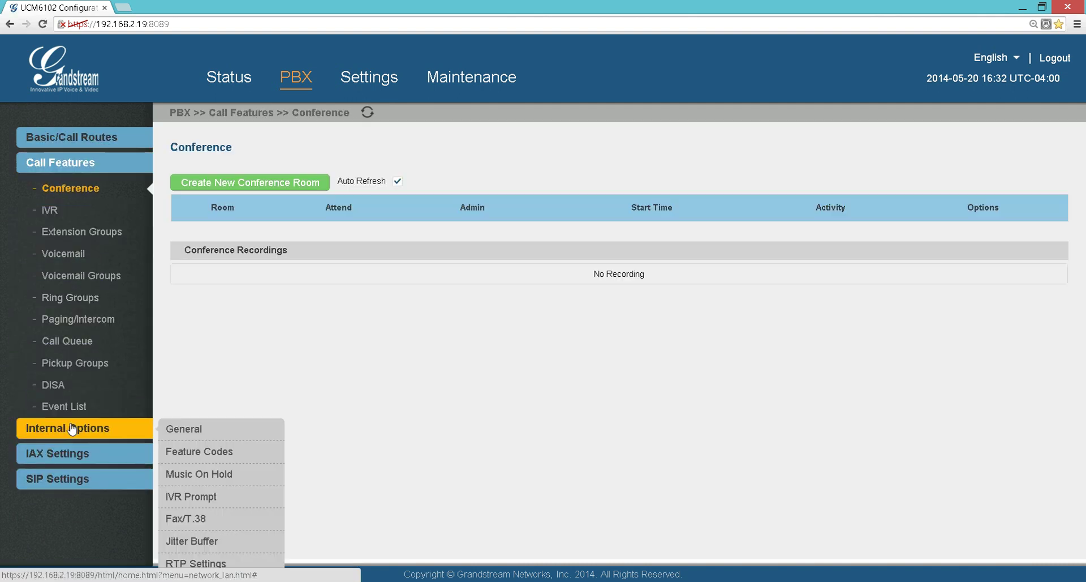
pyautogui.click(72, 428)
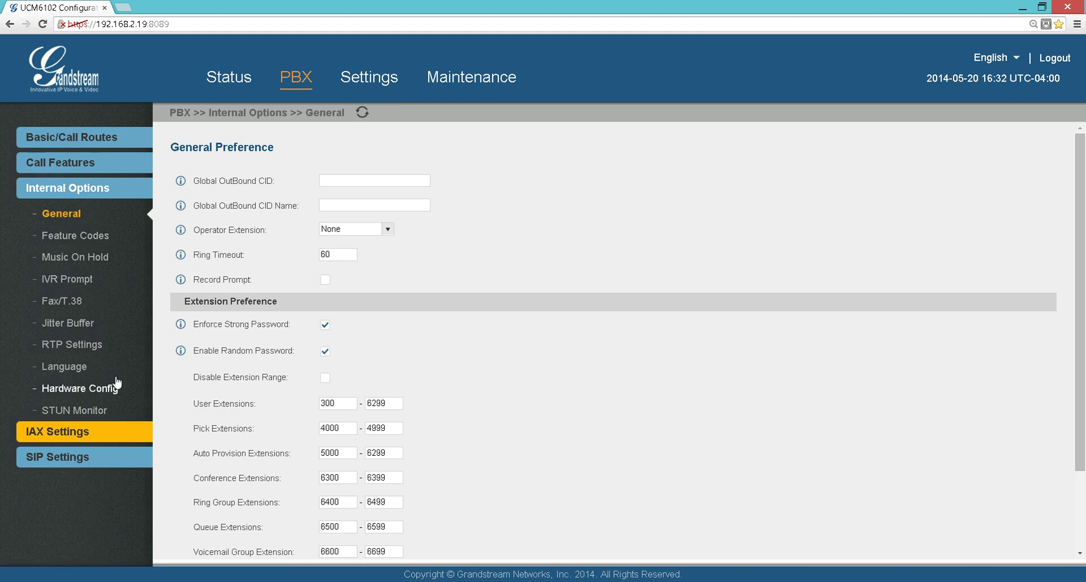
pyautogui.click(78, 164)
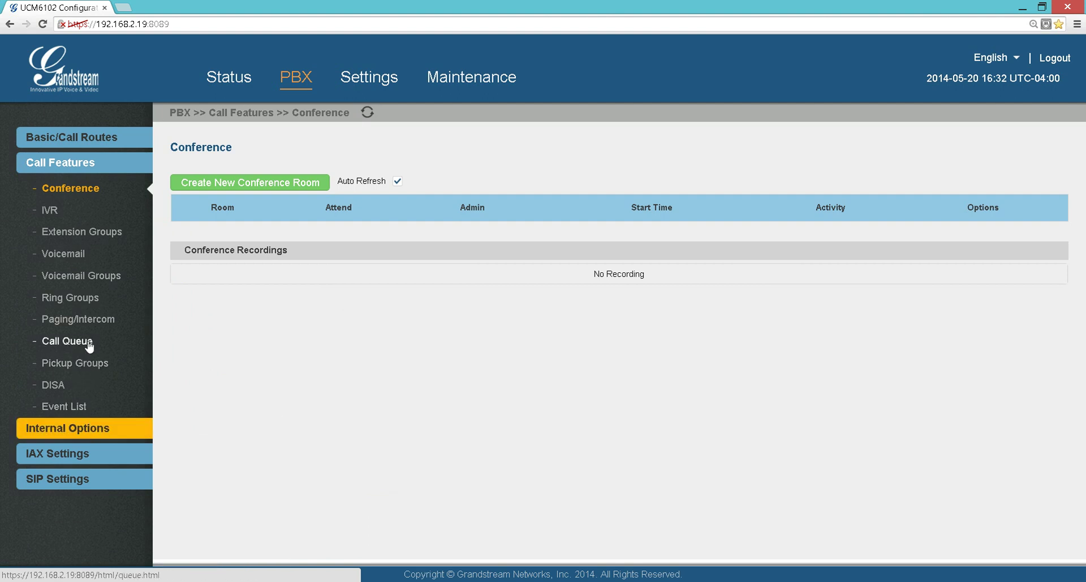
pyautogui.click(80, 428)
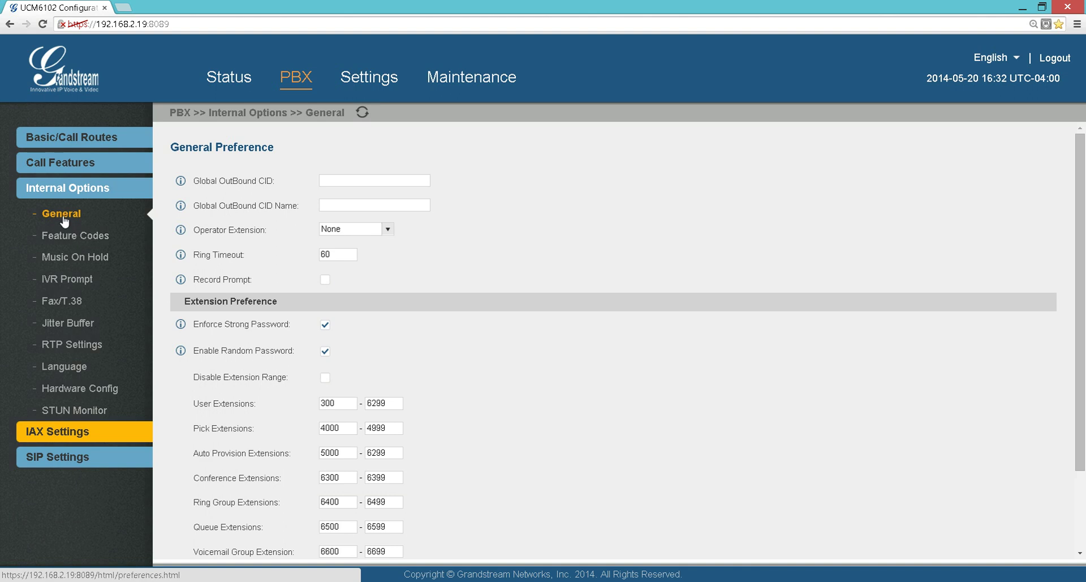
pyautogui.click(62, 215)
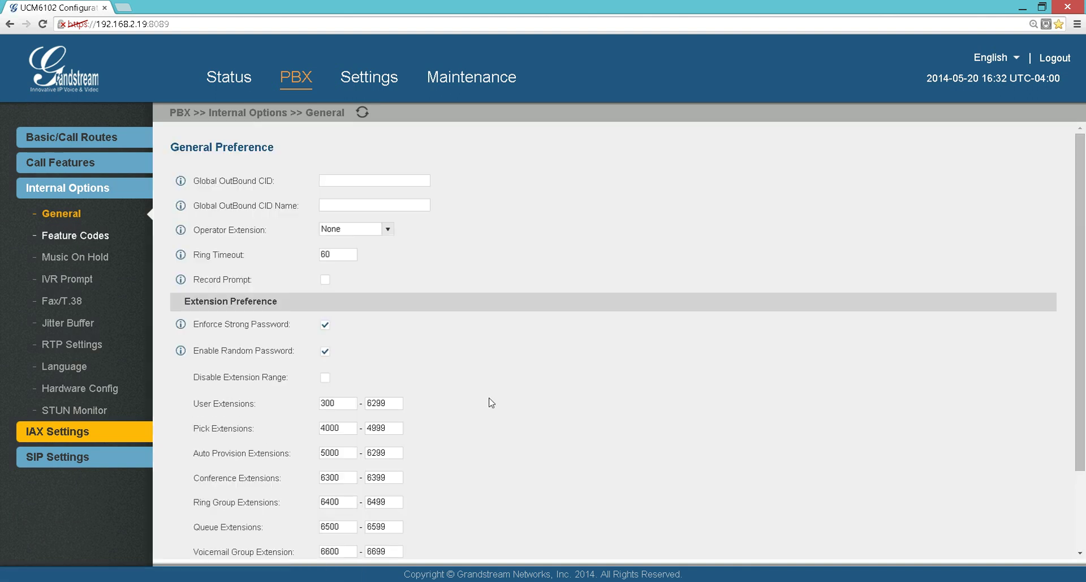
pyautogui.scroll(-3, 475, 401)
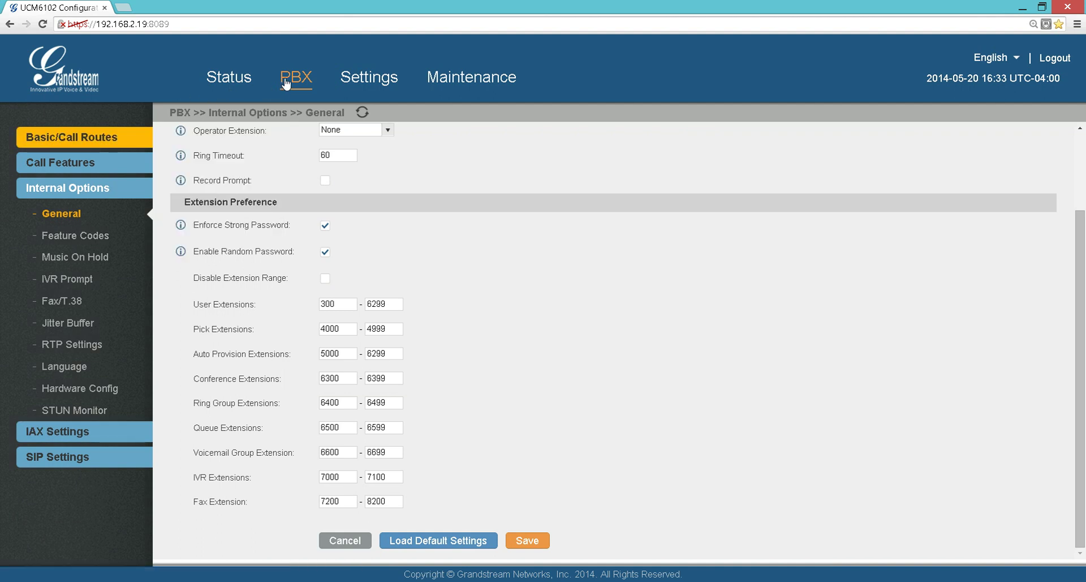
# Review the batch creation form for SIP extensions and close it without creating any users.
pyautogui.click(286, 83)
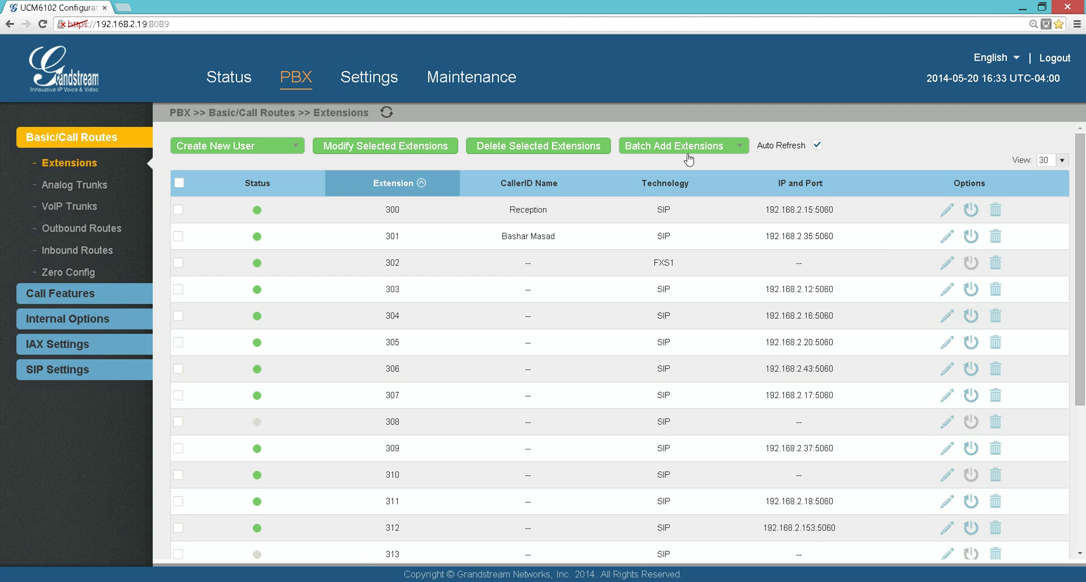
pyautogui.moveTo(689, 153)
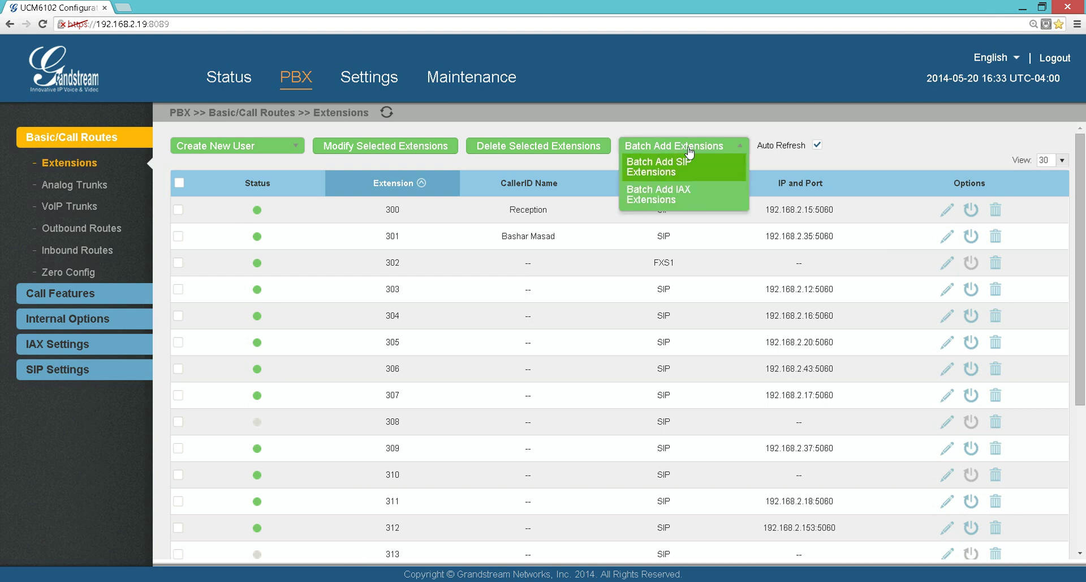
pyautogui.click(649, 168)
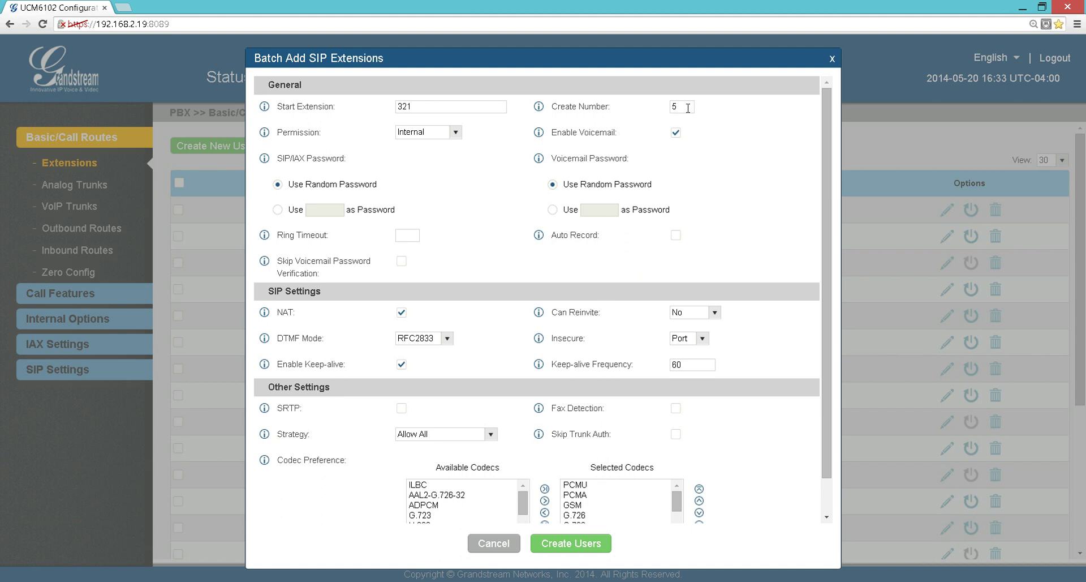
pyautogui.click(493, 543)
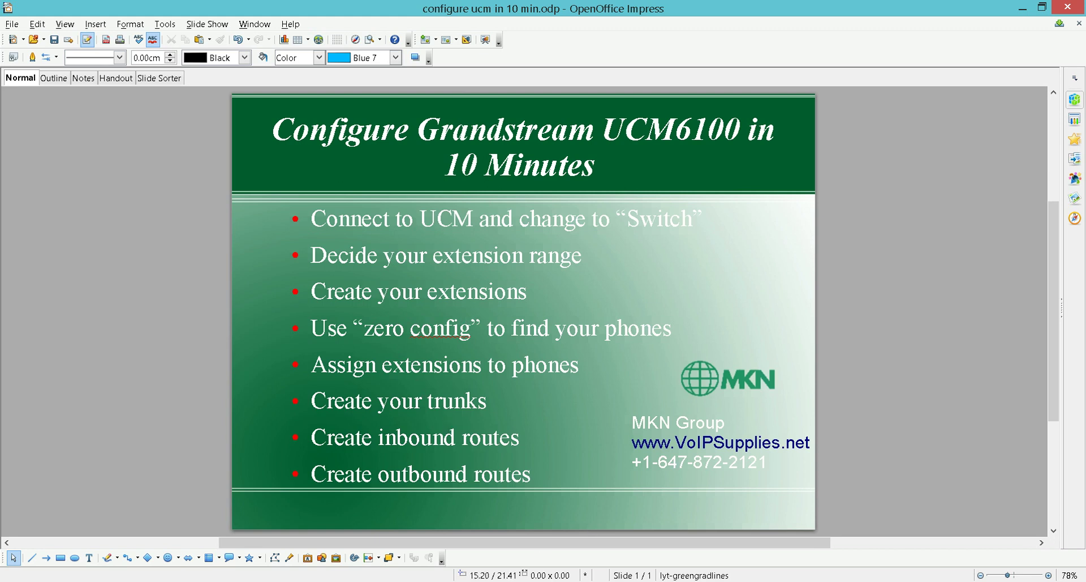
# Switch from the presentation back to the UCM web interface in the browser and show the Zero Config device list.
pyautogui.hotkey('alt', 'Tab')
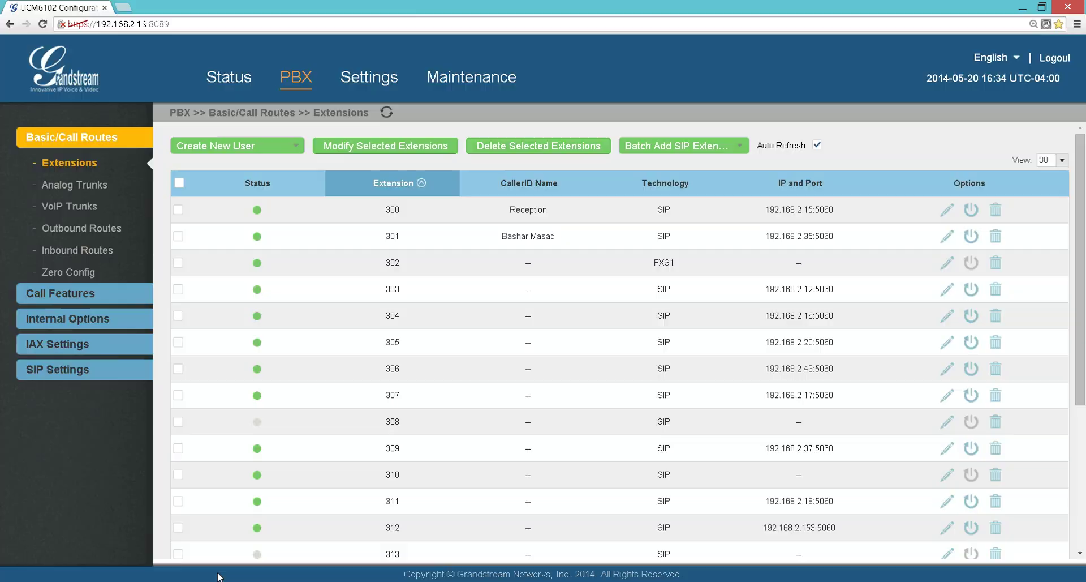
pyautogui.moveTo(52, 325)
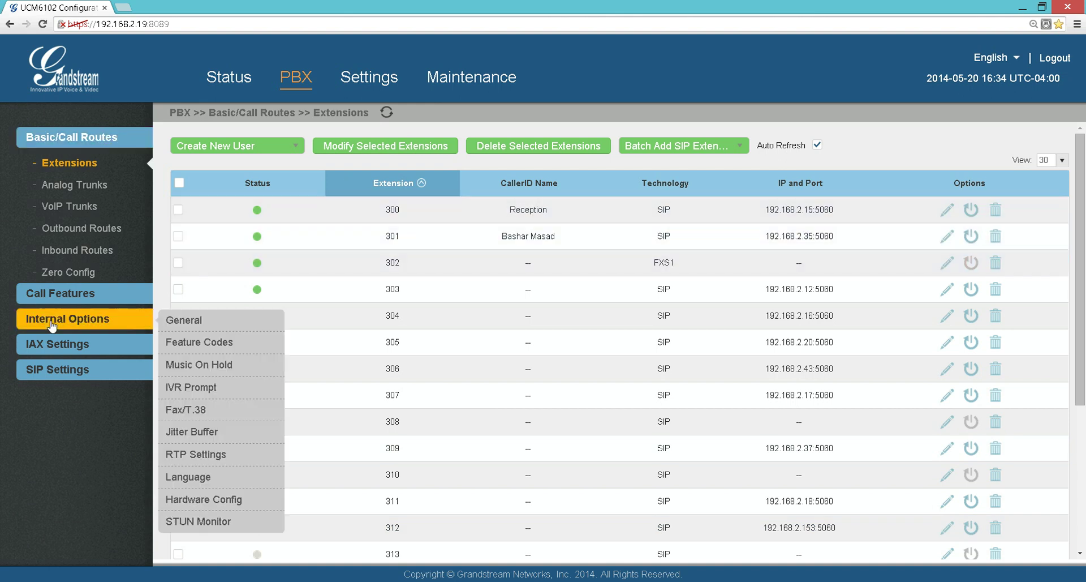
pyautogui.click(83, 275)
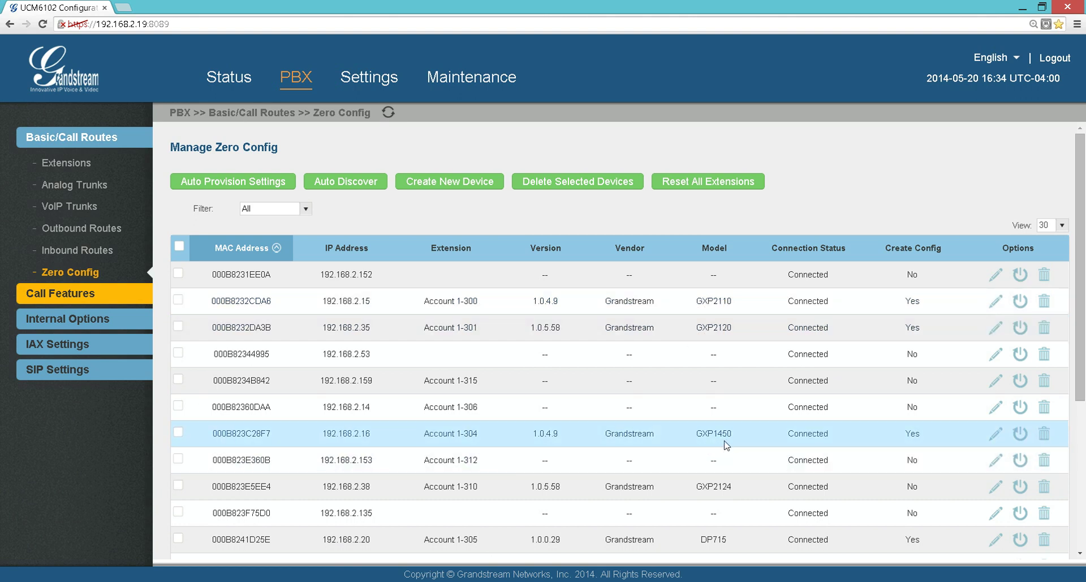
# Assign extension 316 as Account 2 of the GXP1450 phone at 192.168.2.16, notifying the device and applying the changes.
pyautogui.click(997, 435)
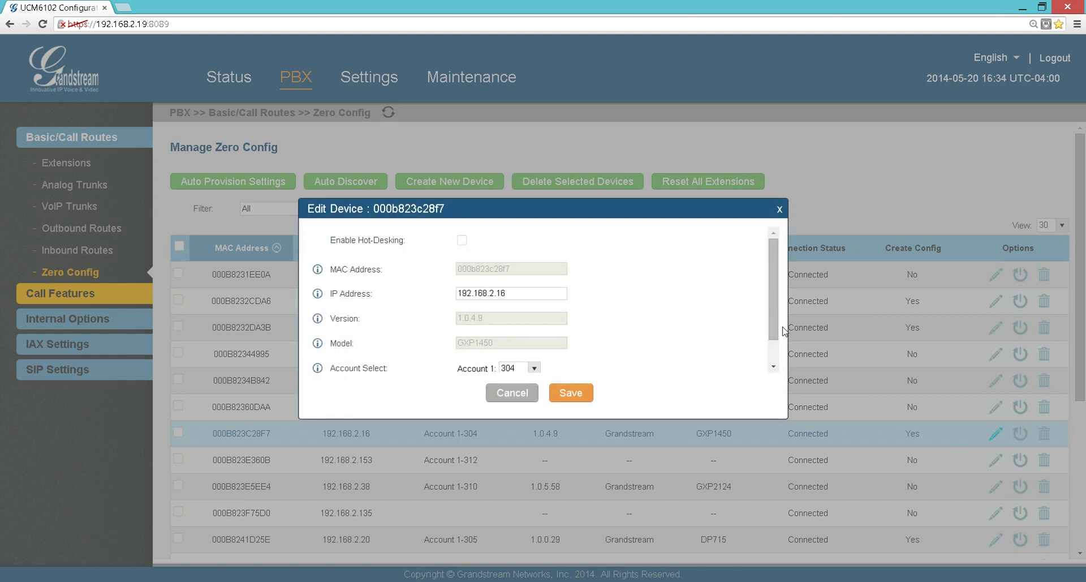
pyautogui.scroll(-1, 548, 380)
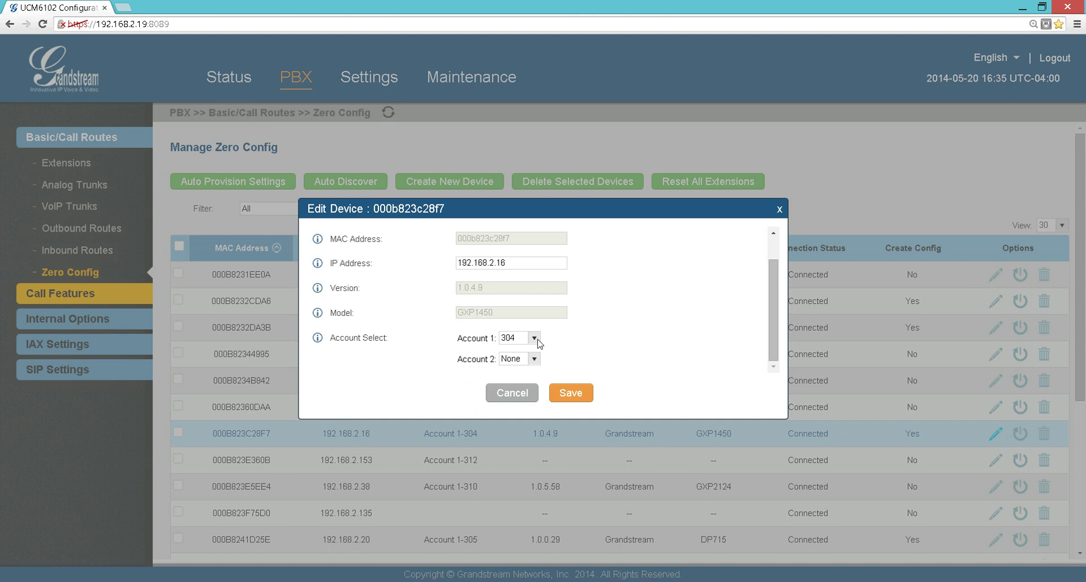
pyautogui.click(535, 359)
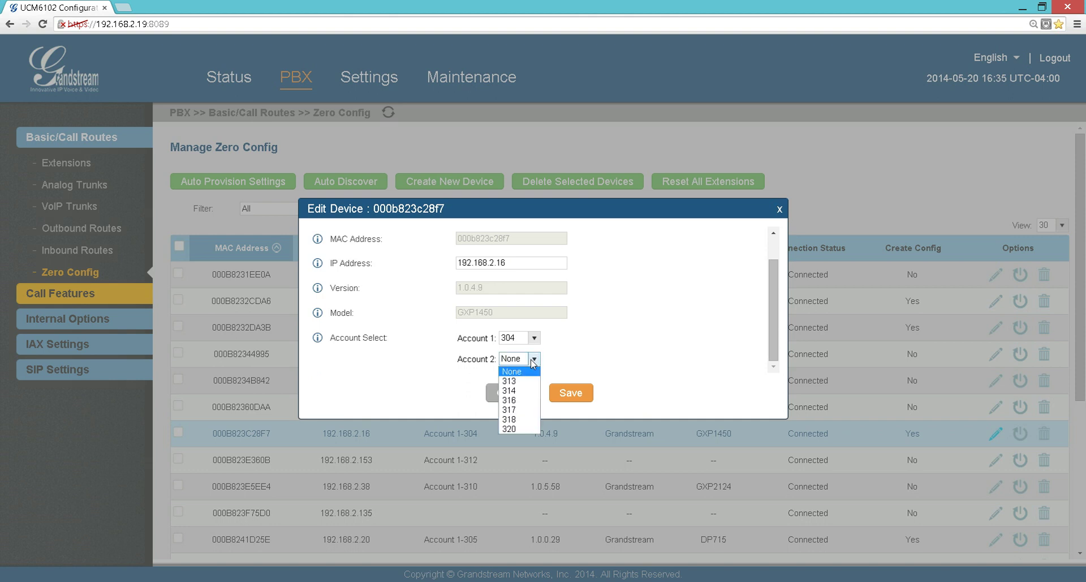
pyautogui.click(509, 400)
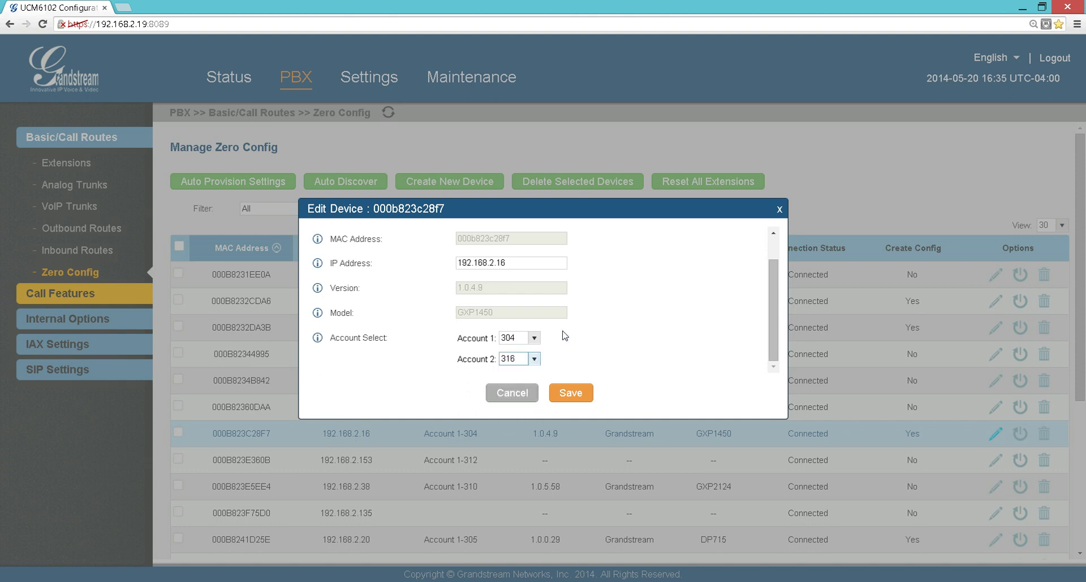
pyautogui.click(575, 394)
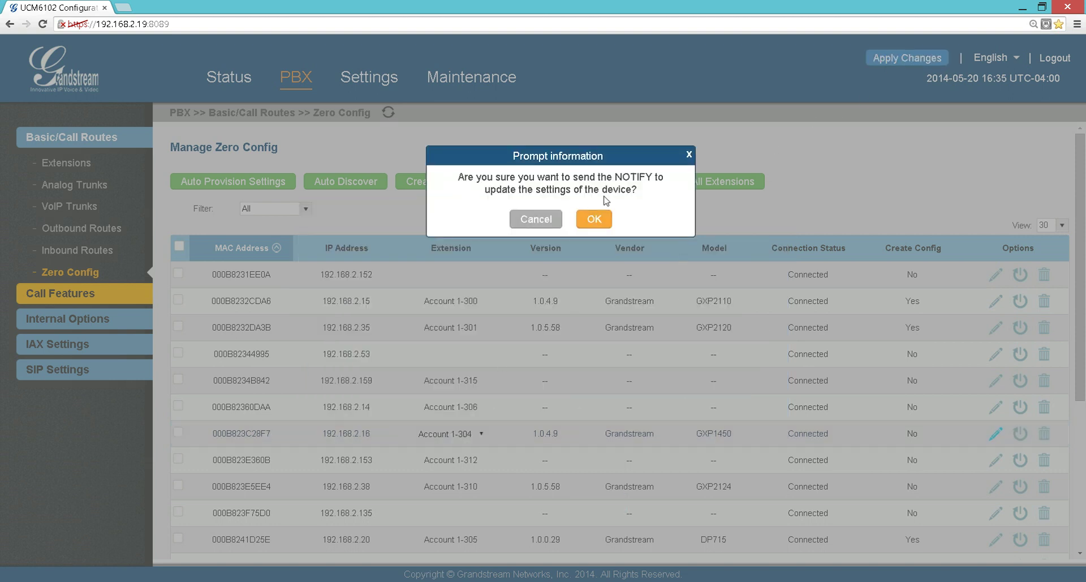
pyautogui.click(605, 219)
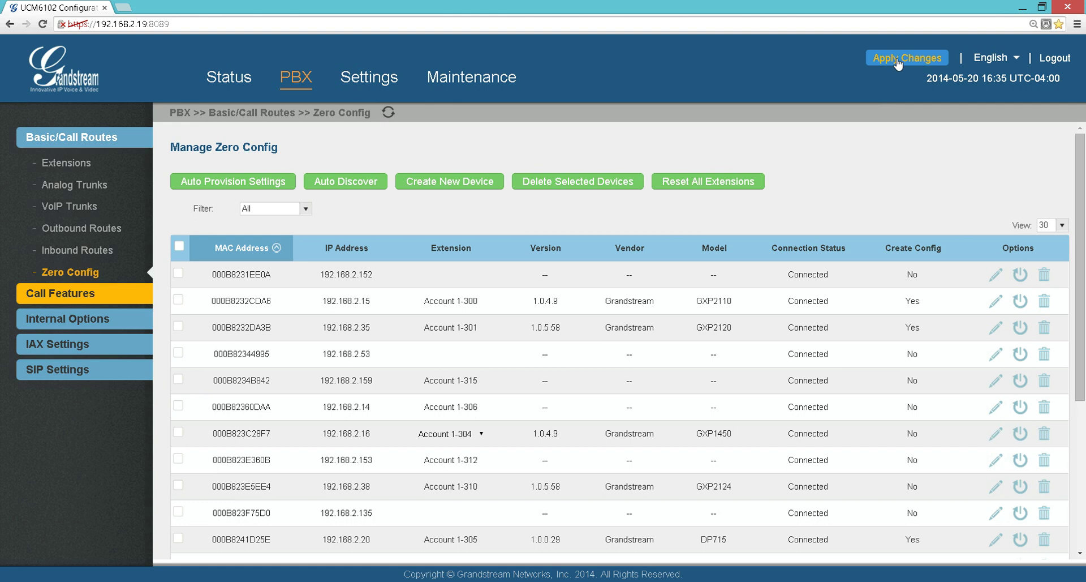
pyautogui.click(900, 60)
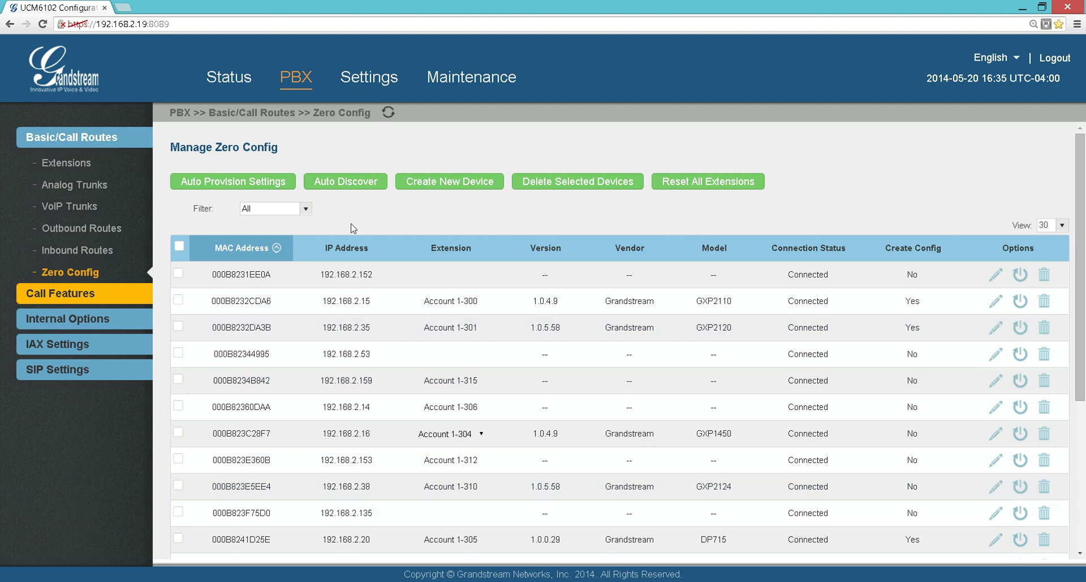
# Review the Auto Discover scan method and scan IP options, and close them without starting a scan.
pyautogui.click(365, 180)
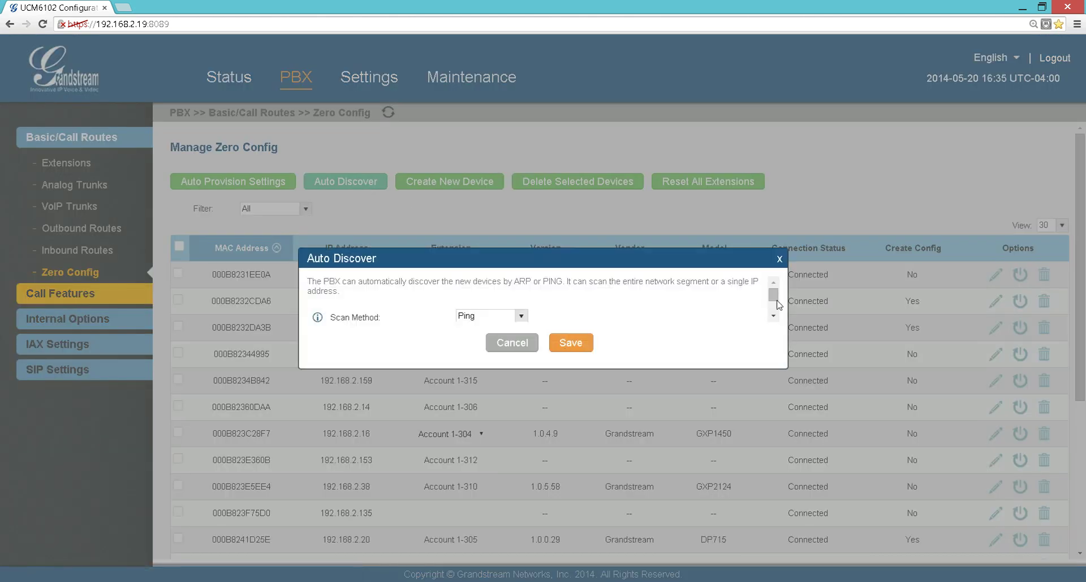
pyautogui.click(774, 315)
pyautogui.click(776, 315)
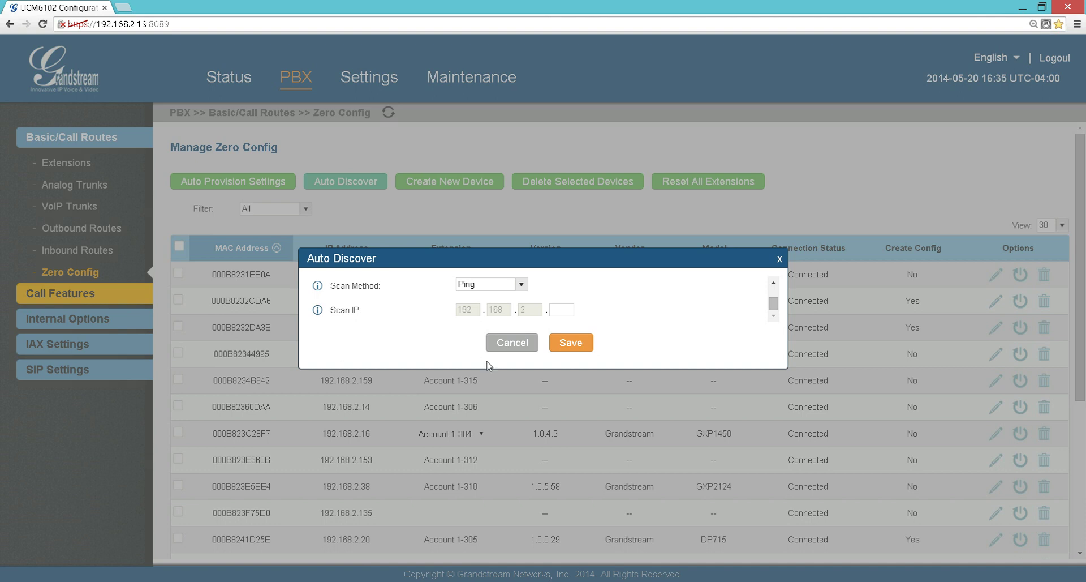
pyautogui.click(551, 311)
pyautogui.click(512, 342)
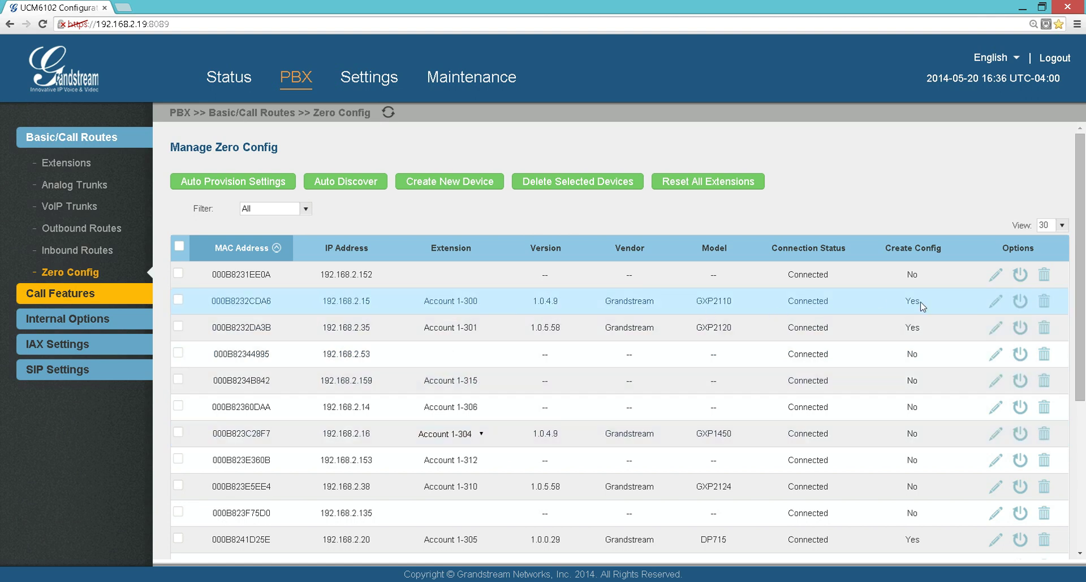
# Review the account assignments of the GXP2110 phone at 192.168.2.15, and save them with an update notification to the device.
pyautogui.click(996, 301)
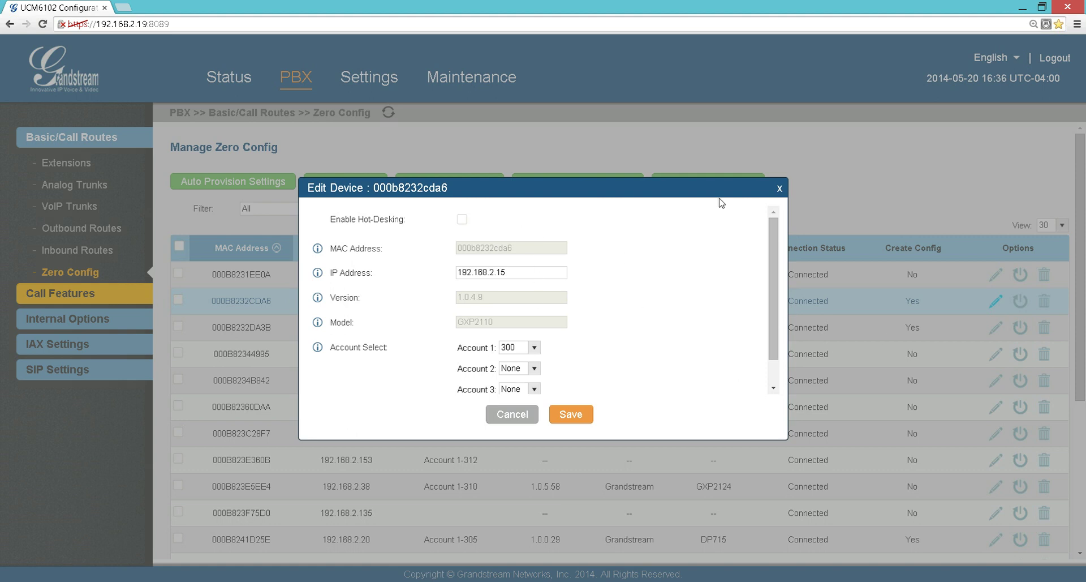
pyautogui.scroll(-1, 777, 354)
pyautogui.scroll(-1, 776, 354)
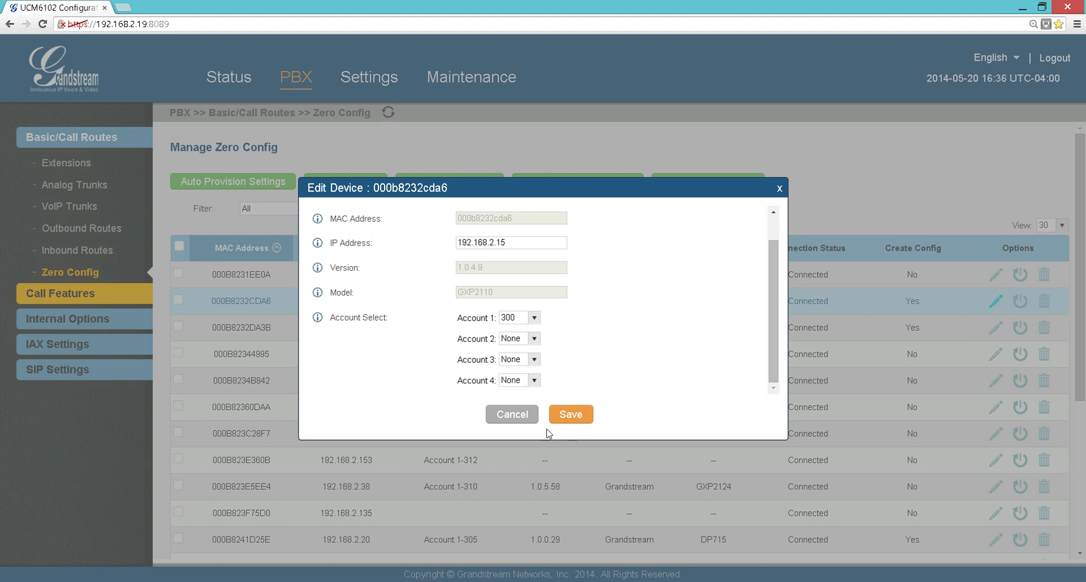
pyautogui.click(580, 415)
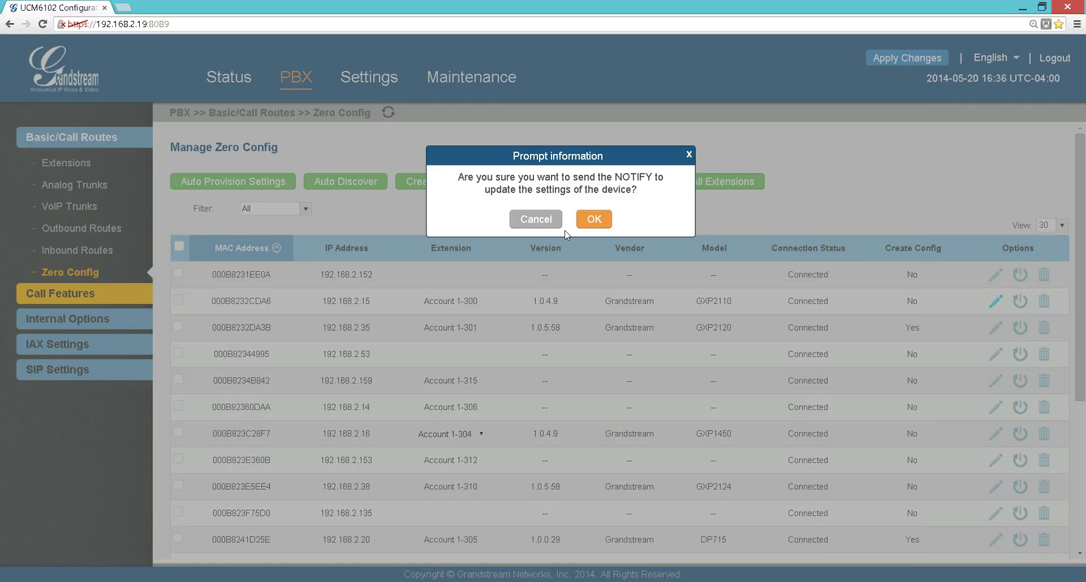
pyautogui.click(592, 220)
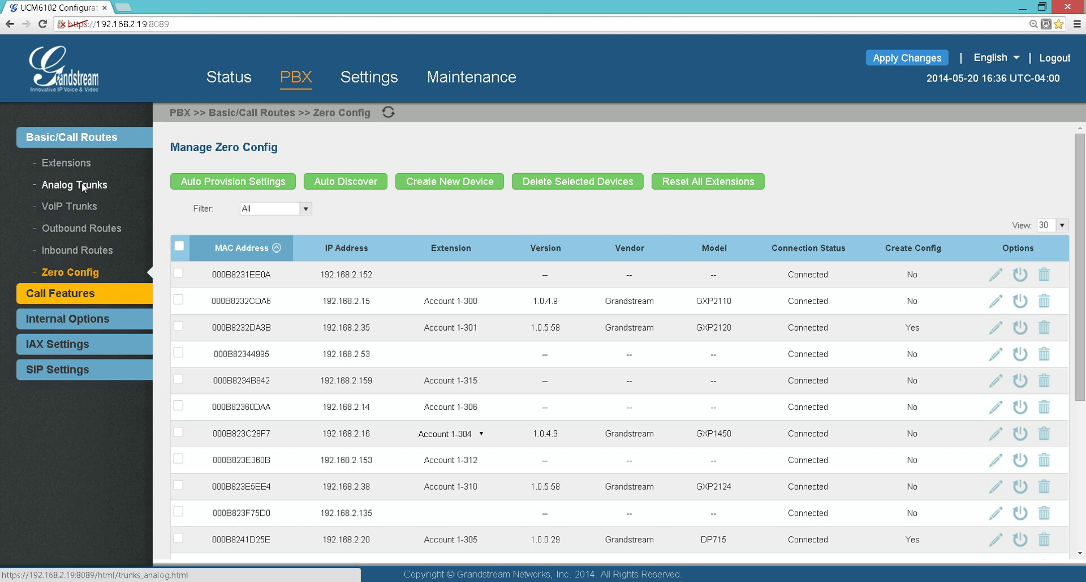
# Review the channel, advanced and tone options for a new analog trunk, and cancel without creating it.
pyautogui.click(81, 183)
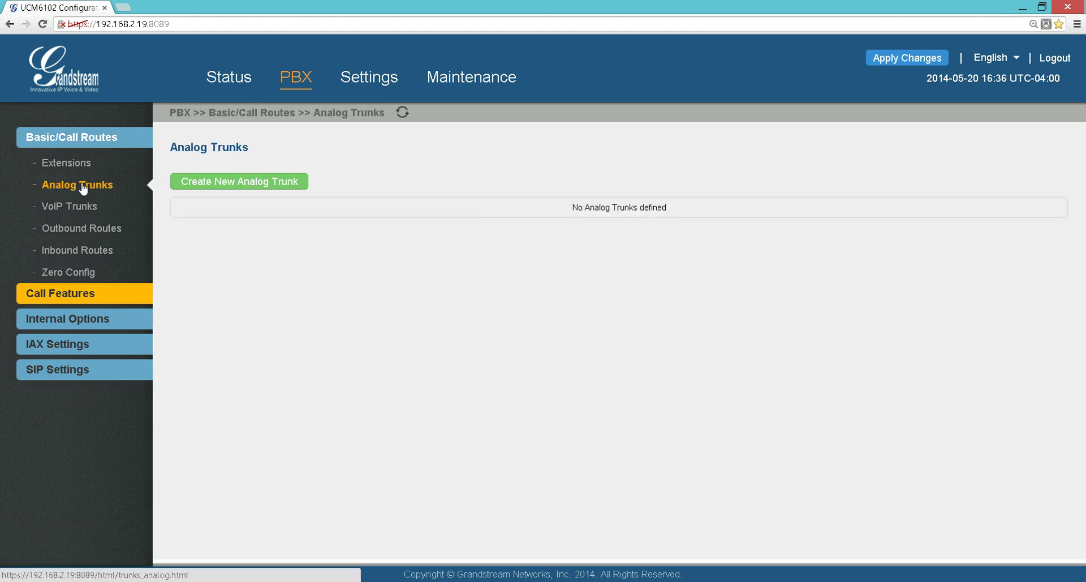
pyautogui.click(232, 185)
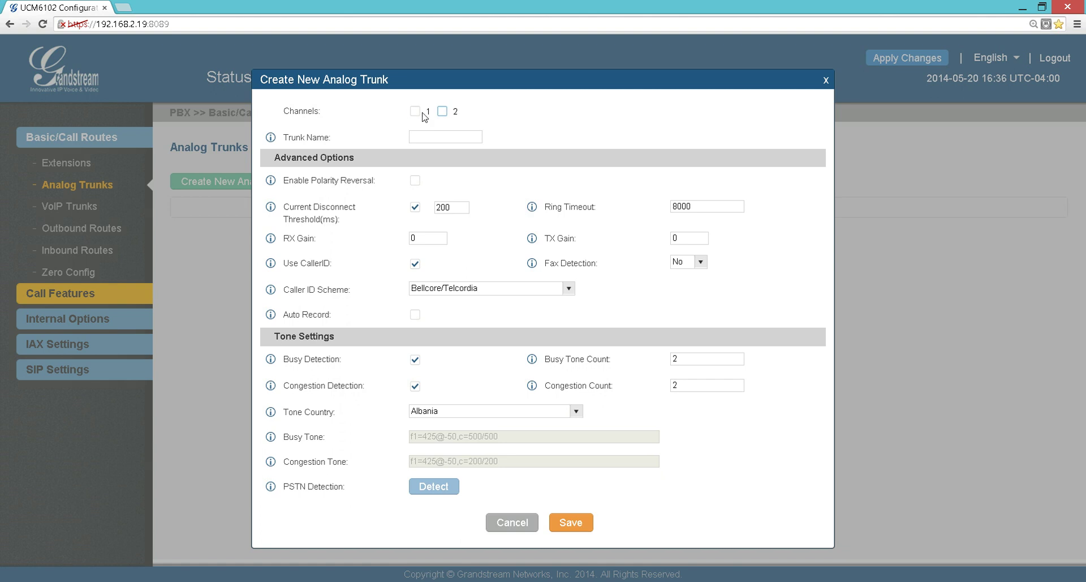
pyautogui.click(415, 112)
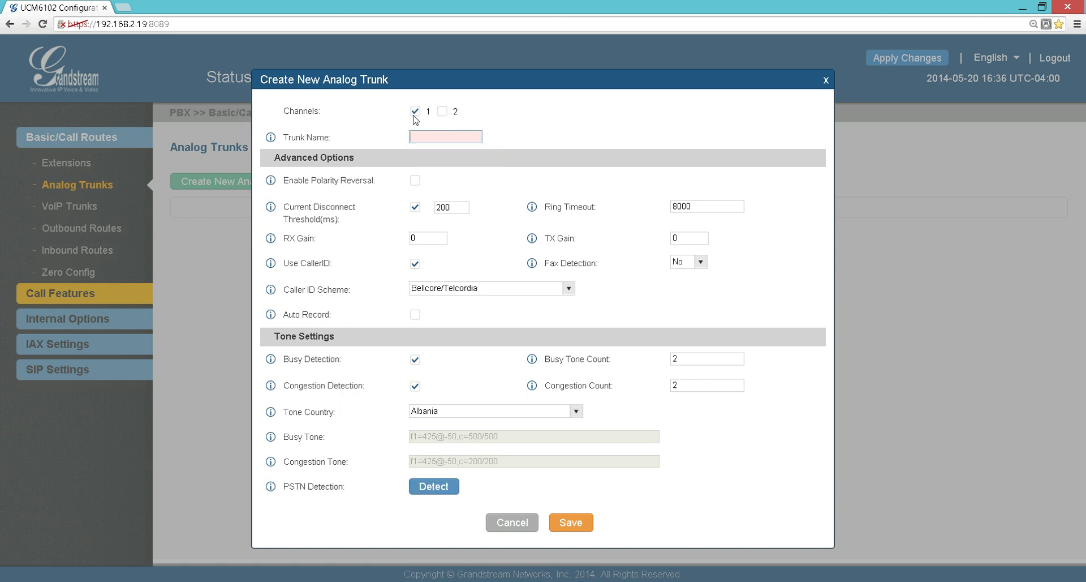
pyautogui.click(416, 111)
pyautogui.click(508, 525)
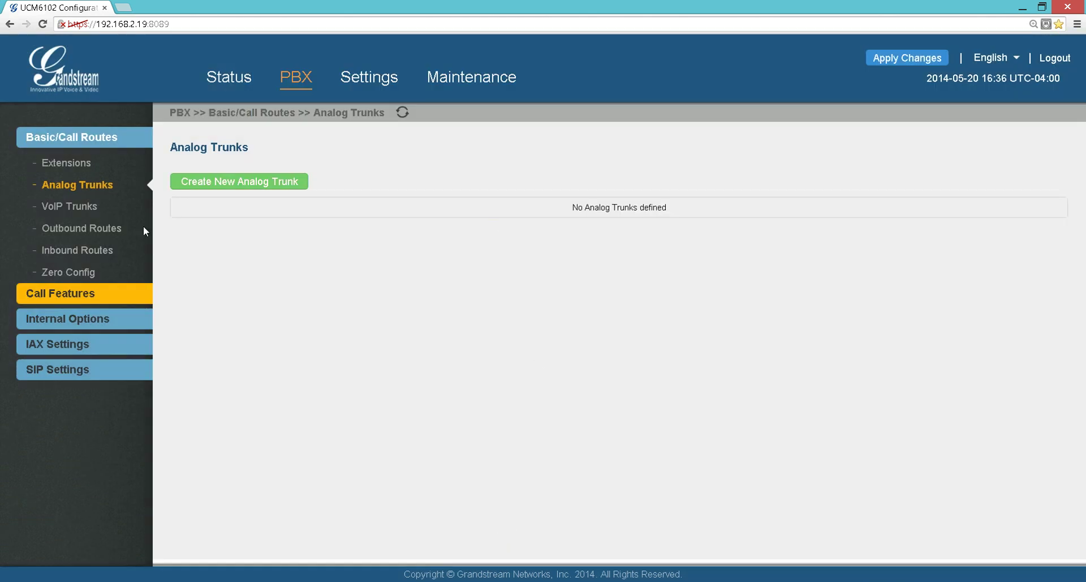
# Review the settings of the Support SIP trunk, save them, and apply the changes to the PBX.
pyautogui.click(84, 210)
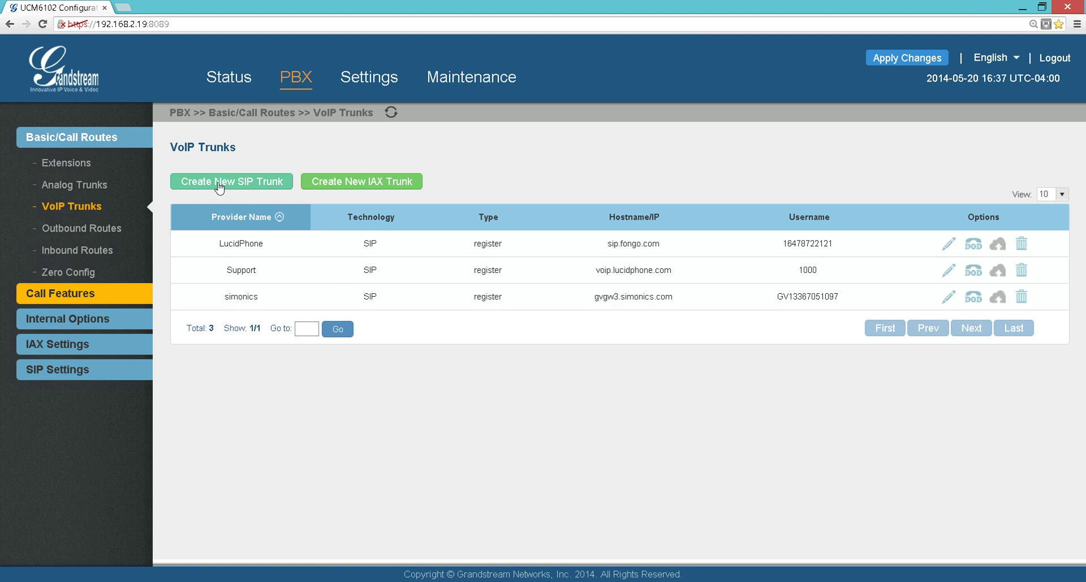
pyautogui.click(949, 271)
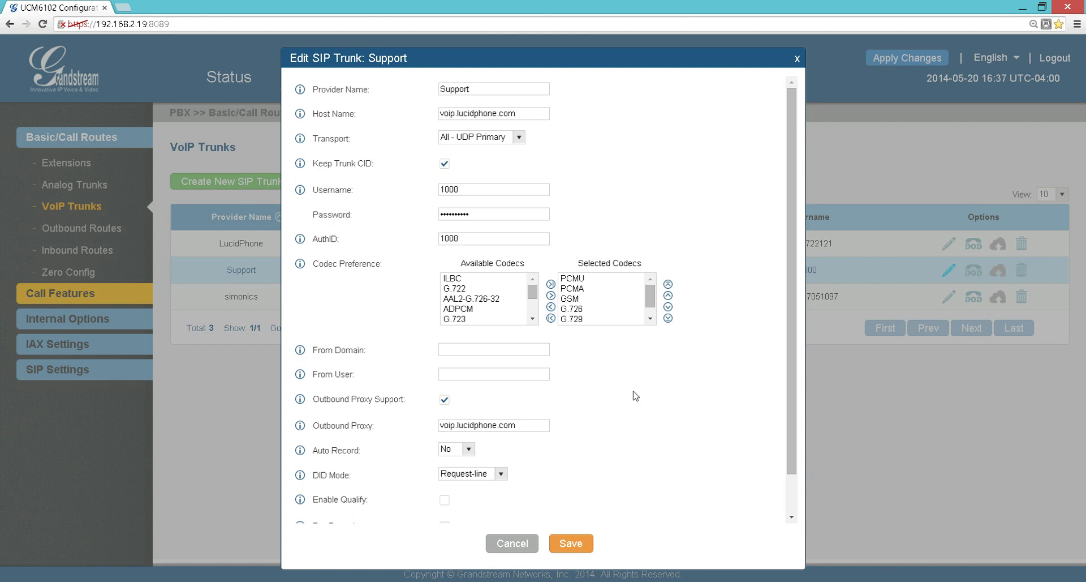
pyautogui.scroll(-1, 773, 432)
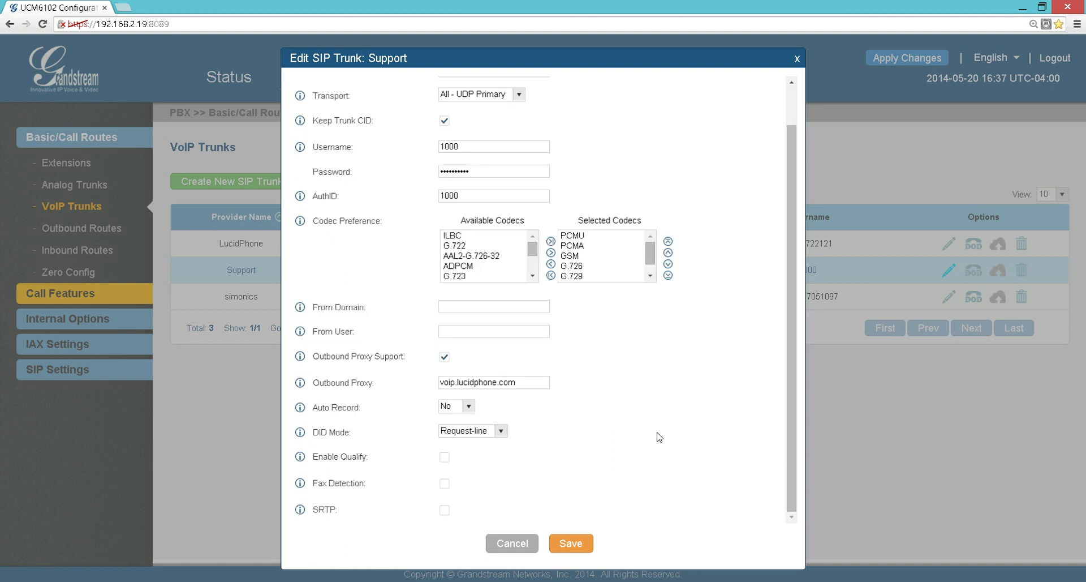
pyautogui.scroll(1, 661, 436)
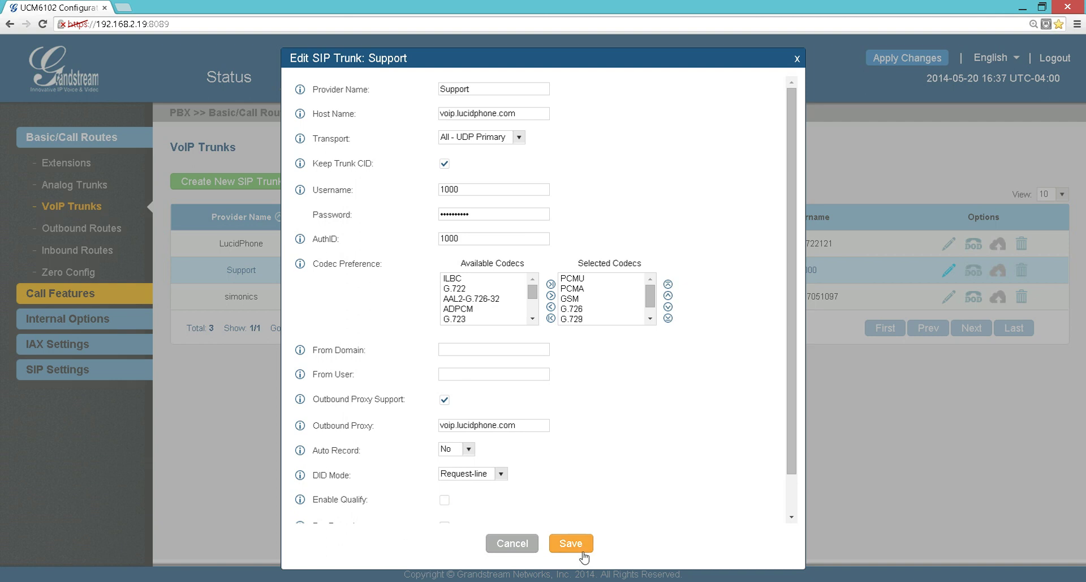
pyautogui.click(567, 543)
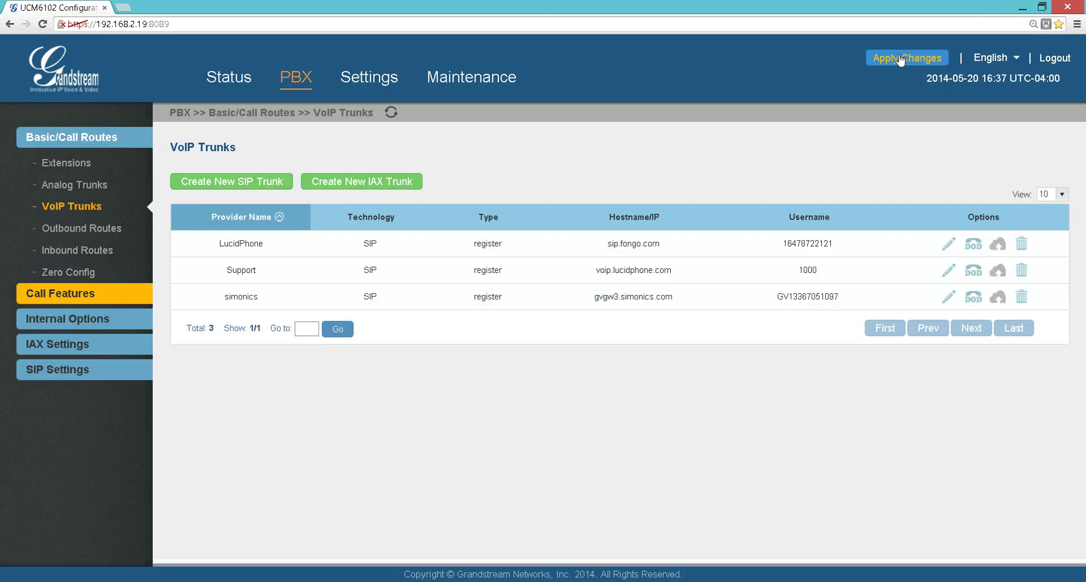
pyautogui.click(899, 58)
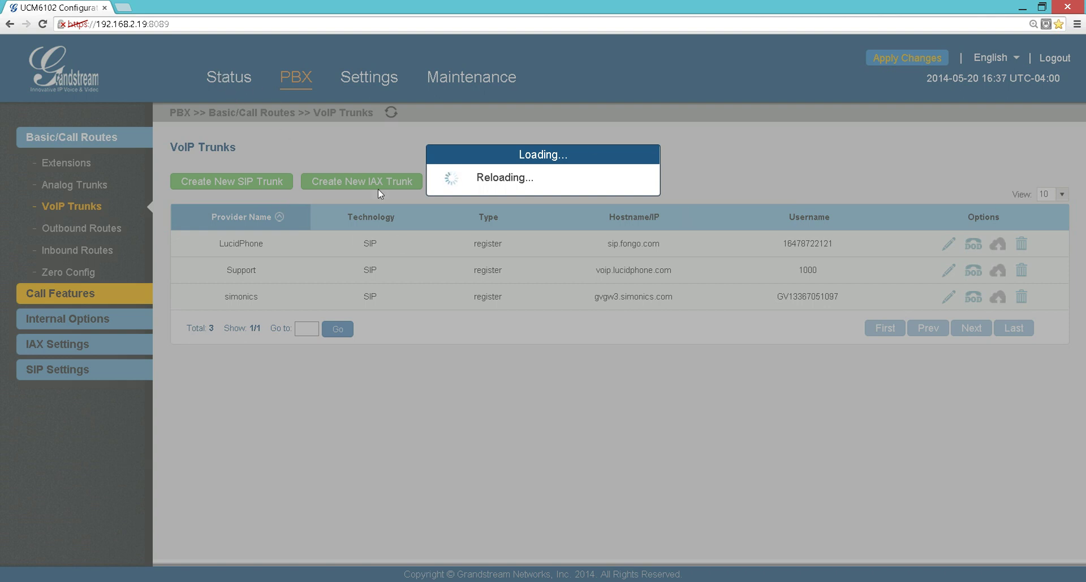
# Look at the configuration checklist in OpenOffice Impress, and return to the browser to check the trunks' registration on the PBX status page.
pyautogui.hotkey('alt', 'Tab')
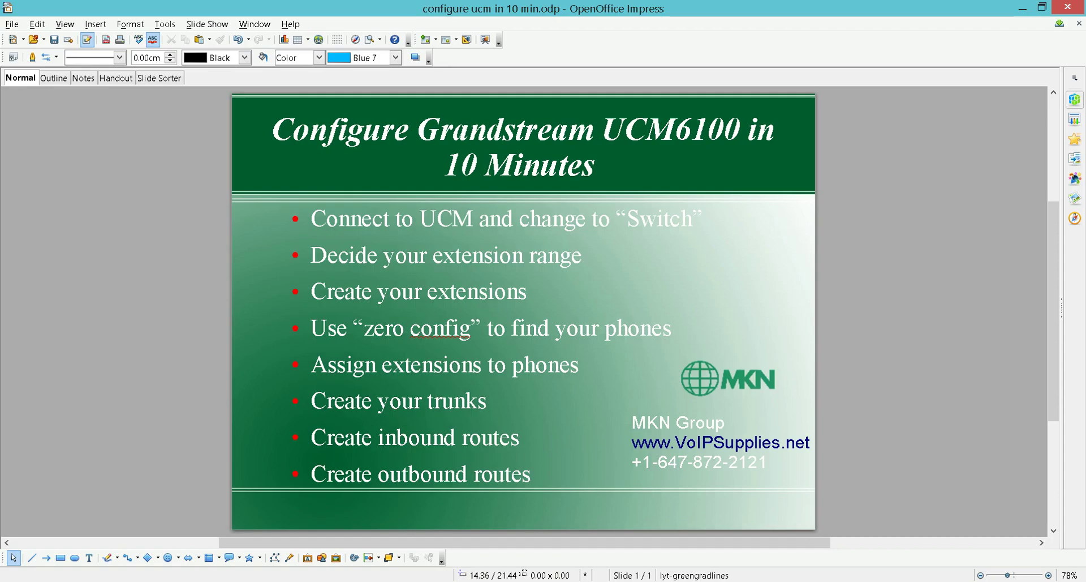
pyautogui.hotkey('alt', 'Tab')
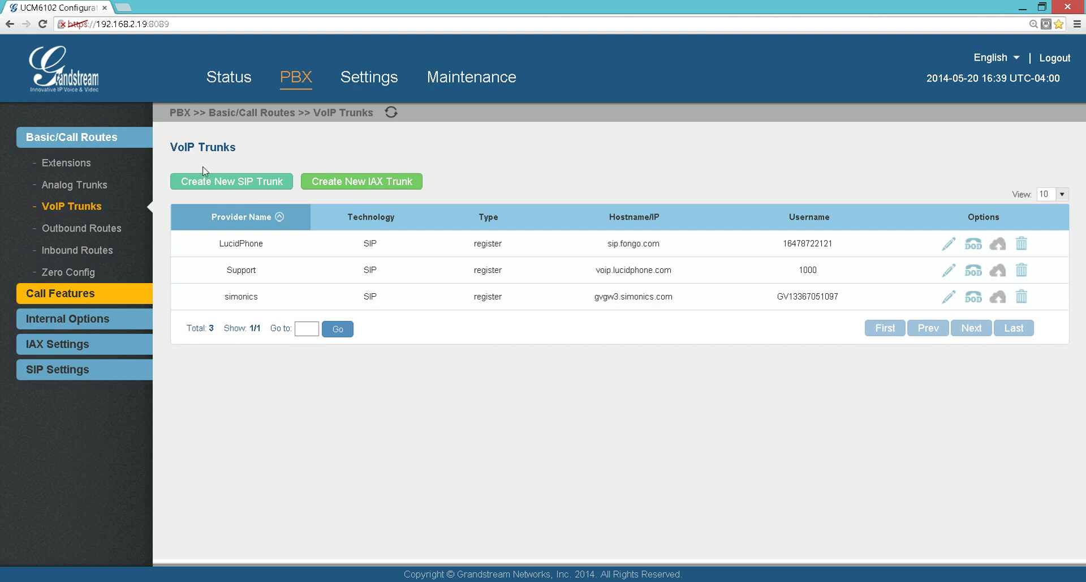
pyautogui.click(229, 79)
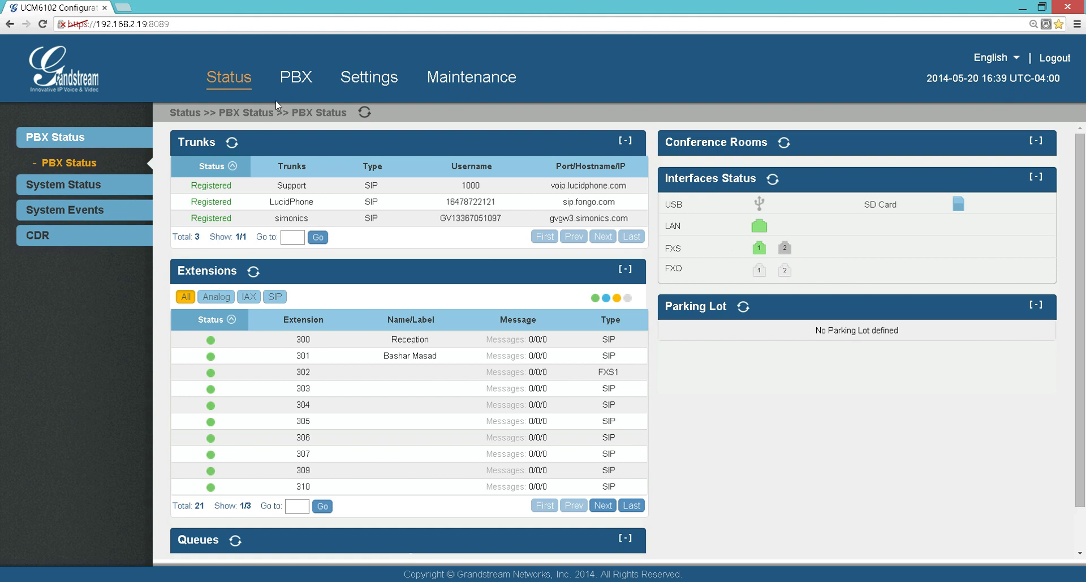
# List the inbound routes of the Support SIP trunk.
pyautogui.click(289, 79)
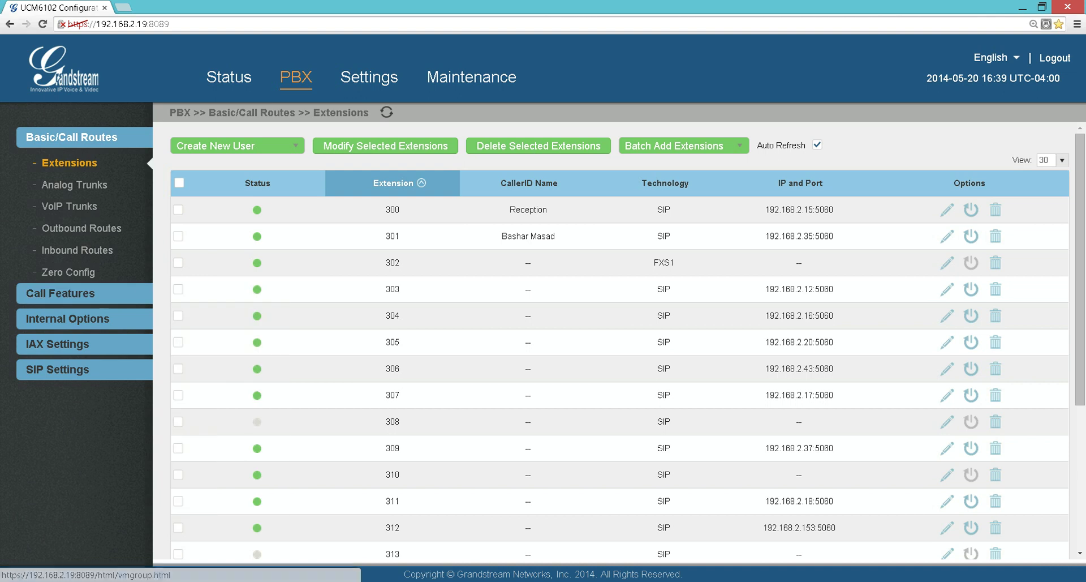
pyautogui.click(524, 572)
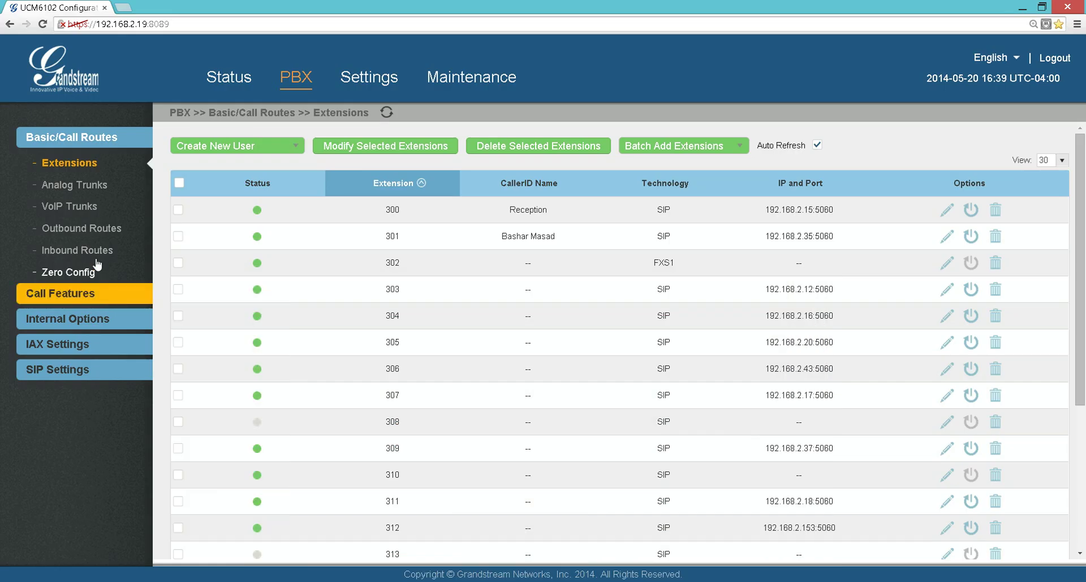
pyautogui.click(99, 253)
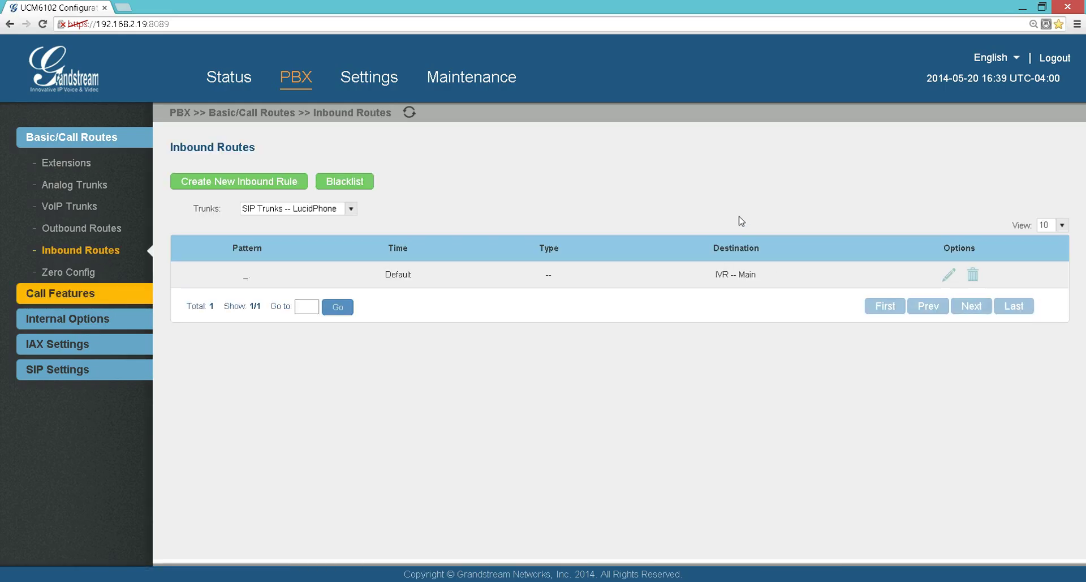
pyautogui.click(350, 209)
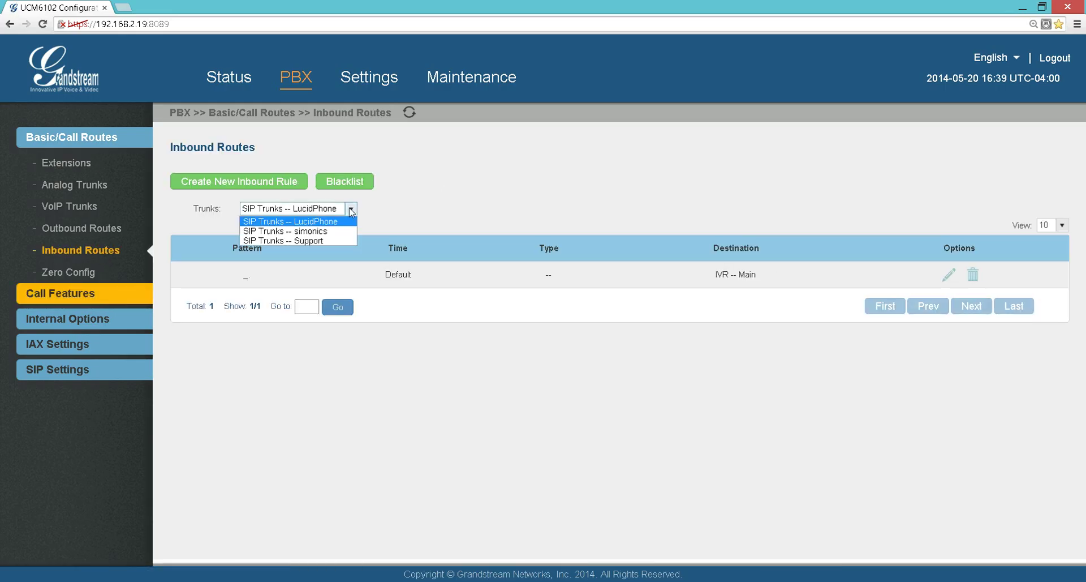
pyautogui.click(326, 241)
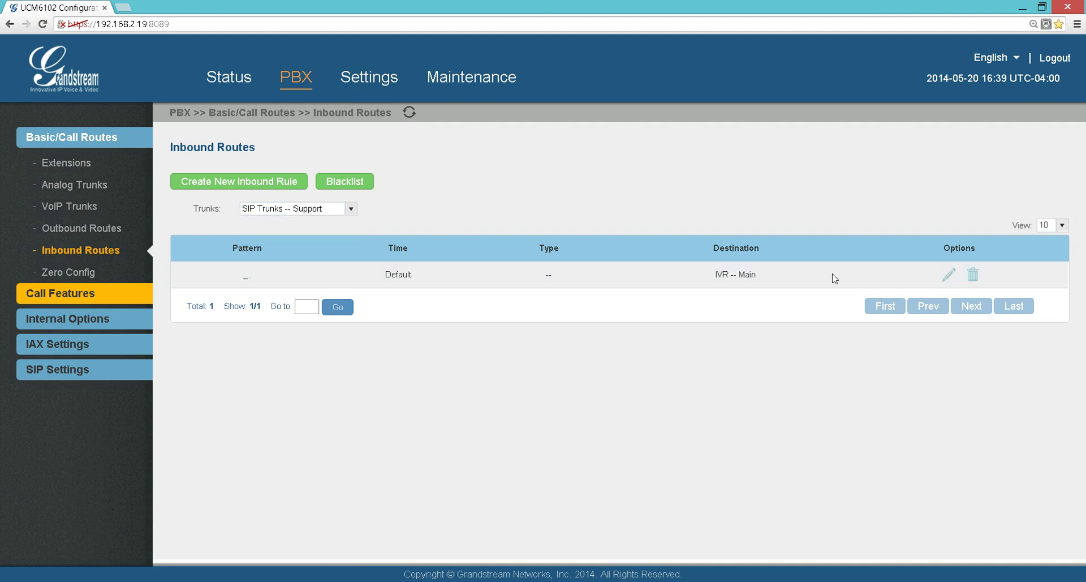
# Try the DID pattern _x. in the Support trunk's inbound rule.
pyautogui.click(951, 273)
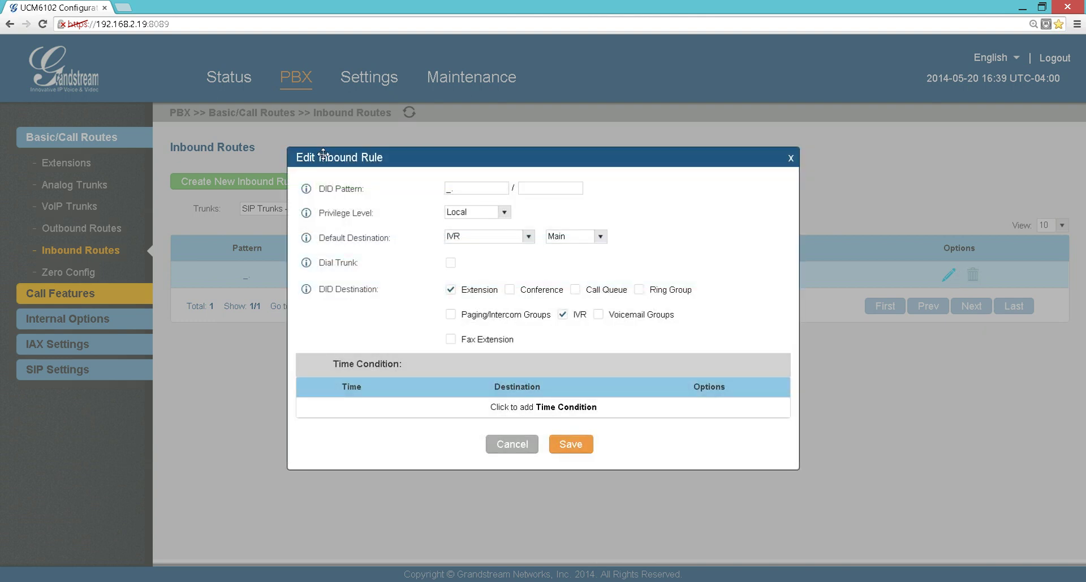
pyautogui.click(460, 188)
pyautogui.moveTo(307, 190)
pyautogui.write('.')
pyautogui.press('BackSpace')
pyautogui.press('BackSpace')
# Try Extension 300 as the inbound rule's default destination, and cancel the rule edit without saving.
pyautogui.click(528, 238)
pyautogui.click(529, 238)
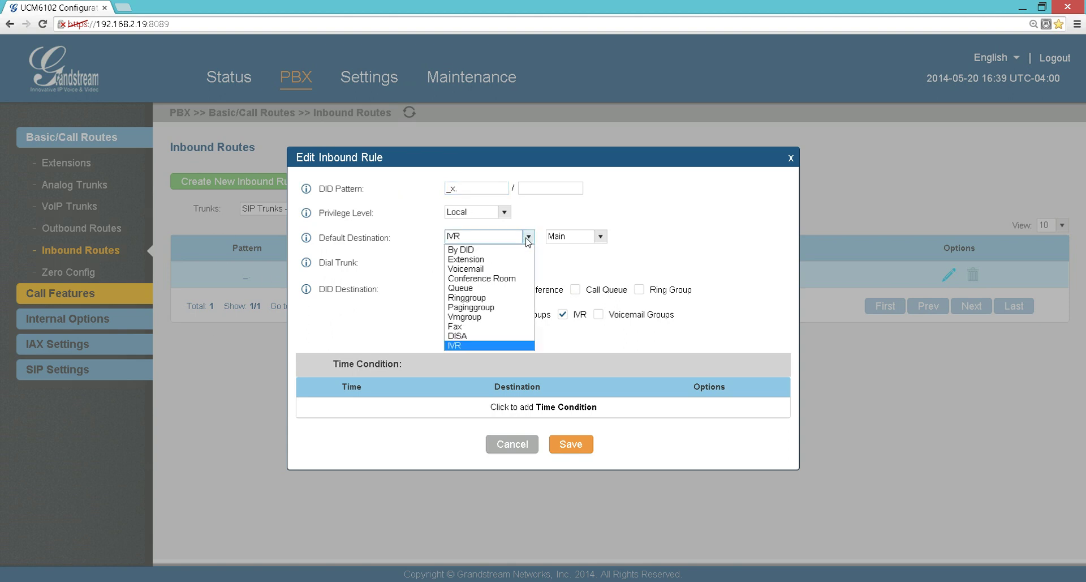
pyautogui.click(481, 259)
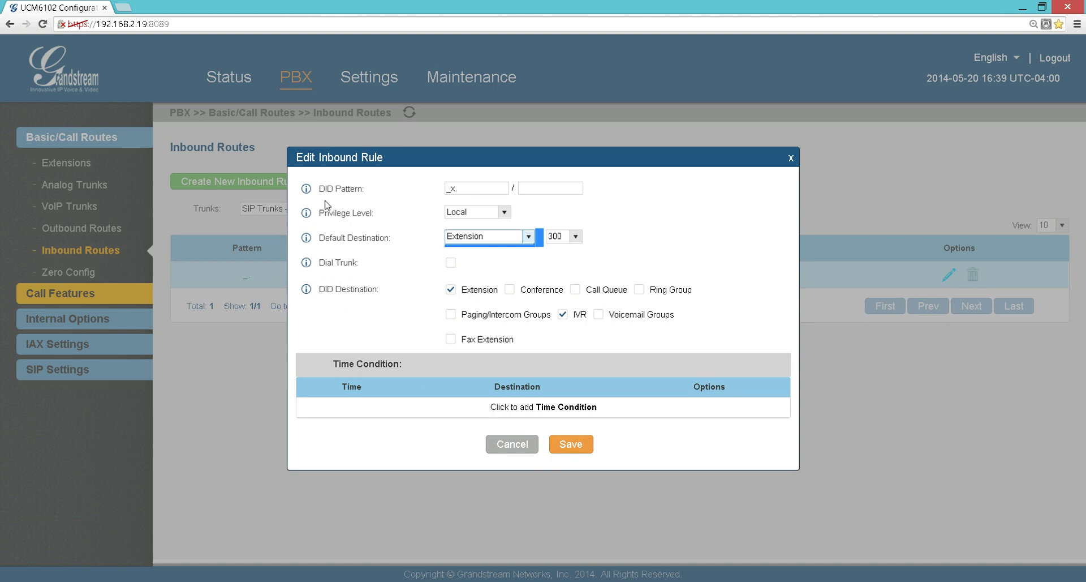
pyautogui.moveTo(470, 188); pyautogui.dragTo(429, 191)
pyautogui.click(429, 207)
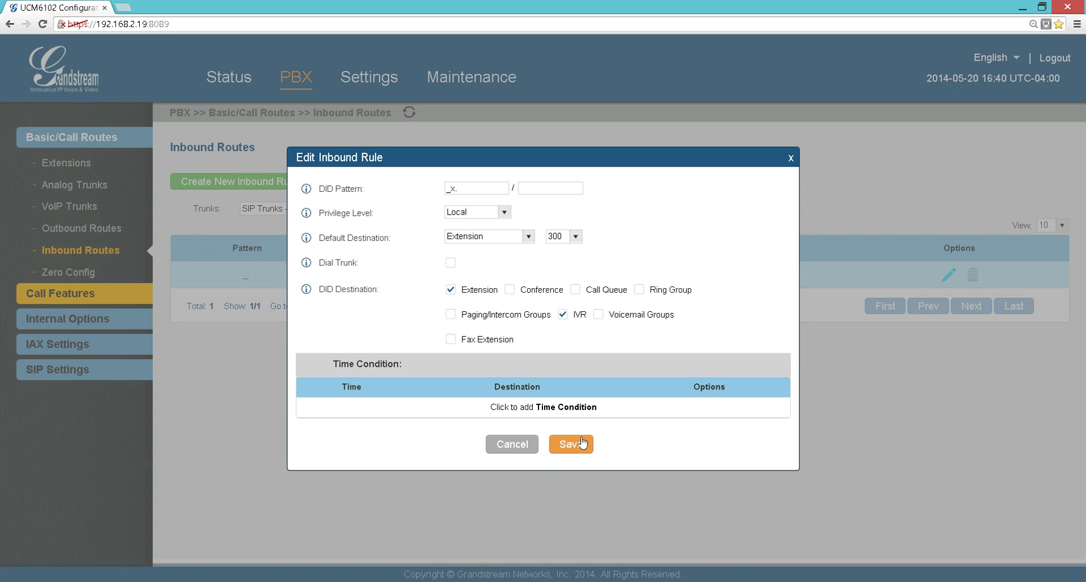
pyautogui.click(499, 447)
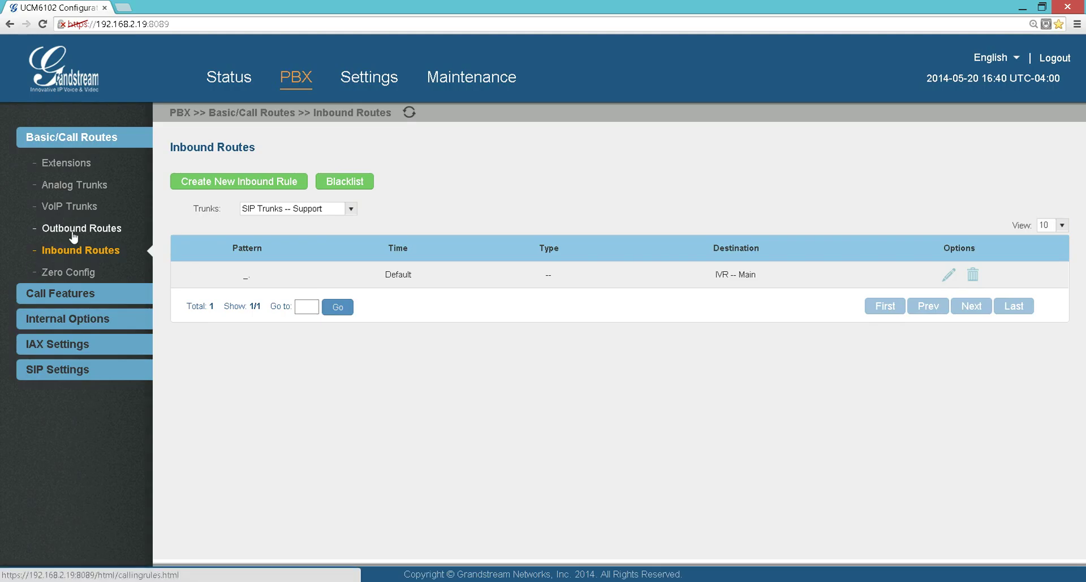
# Examine the dial patterns of the LucidPhone and USA outbound rules.
pyautogui.click(72, 231)
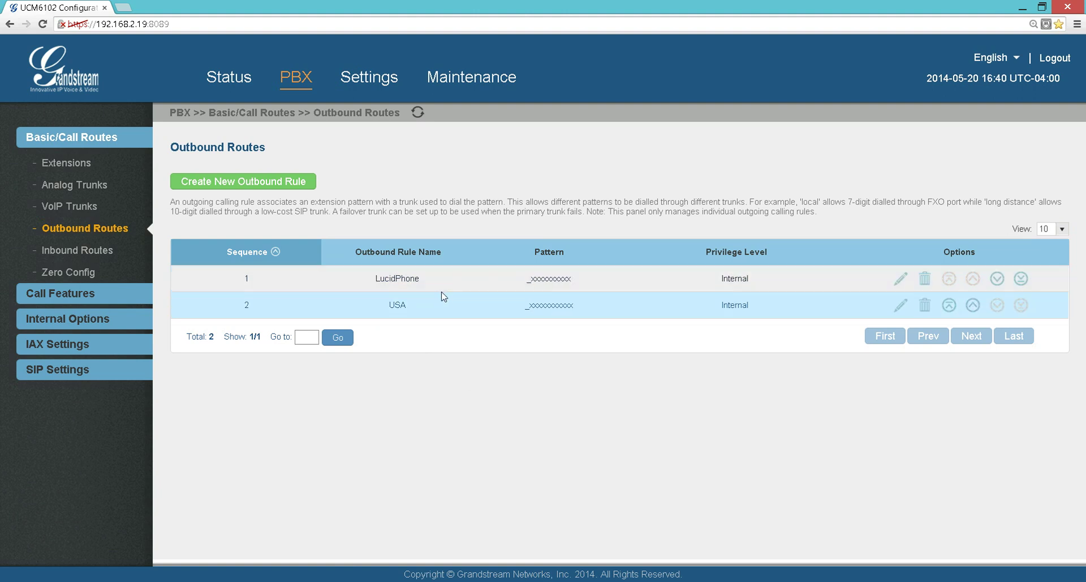
pyautogui.moveTo(531, 279); pyautogui.dragTo(581, 279)
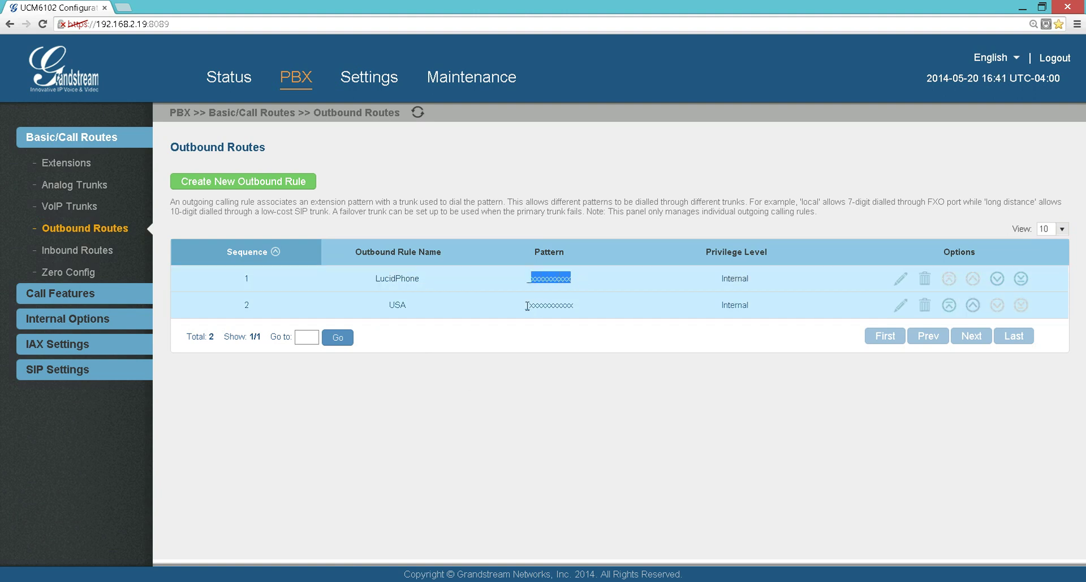
pyautogui.moveTo(528, 306); pyautogui.dragTo(590, 308)
pyautogui.click(531, 276)
pyautogui.moveTo(531, 276); pyautogui.dragTo(574, 307)
pyautogui.click(505, 340)
# Try to save the LucidPhone outbound rule with privilege level Internal, then decline the caution and cancel the edit.
pyautogui.click(901, 279)
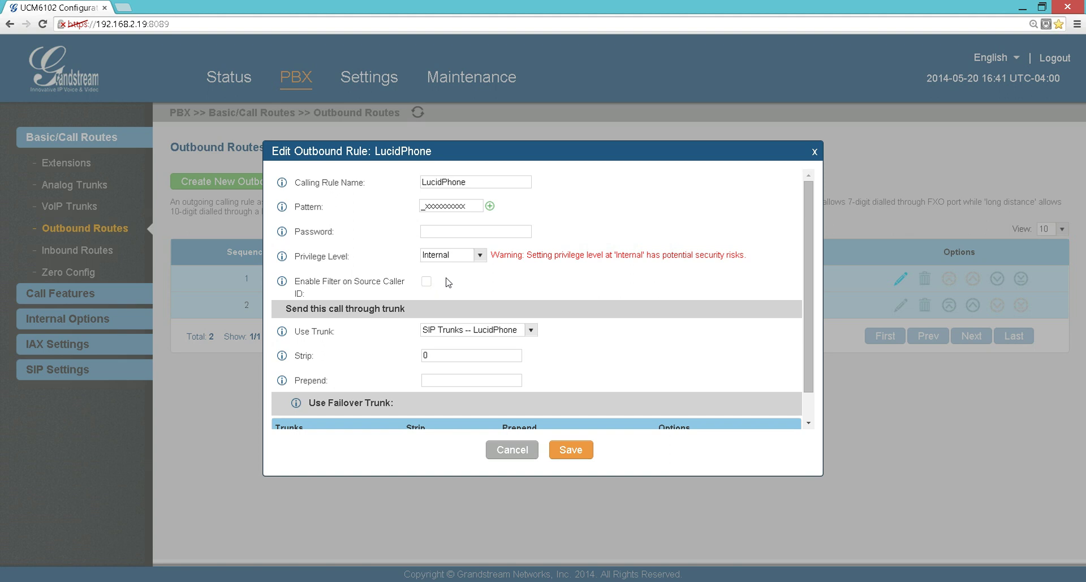
pyautogui.click(483, 257)
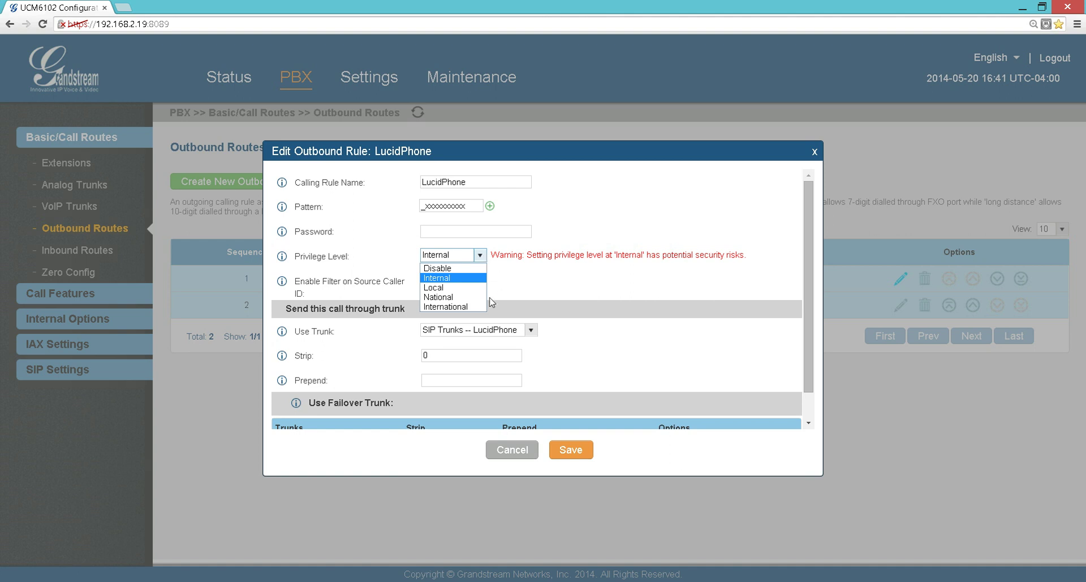
pyautogui.click(458, 279)
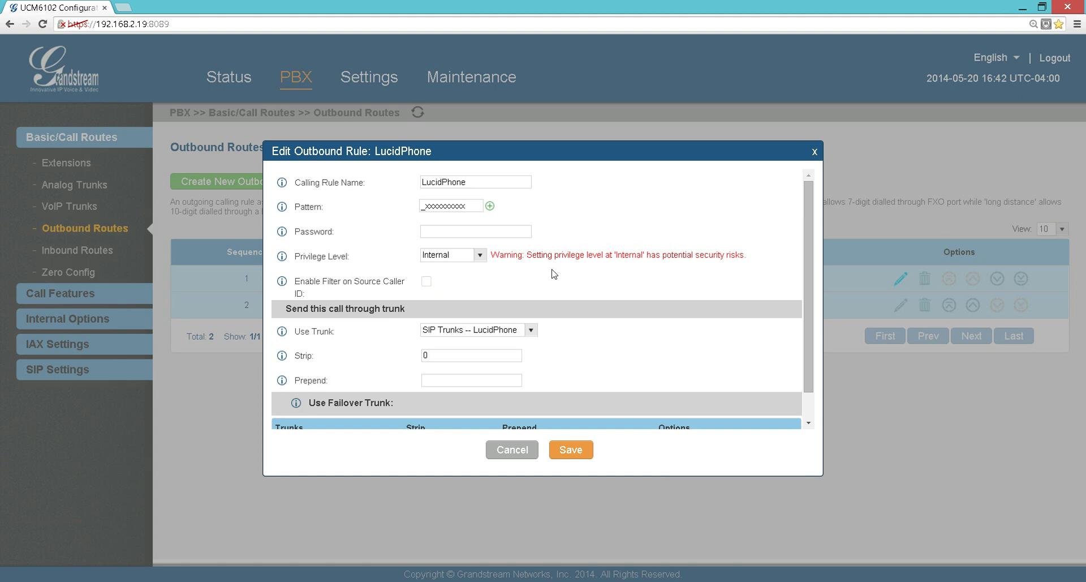
pyautogui.click(570, 449)
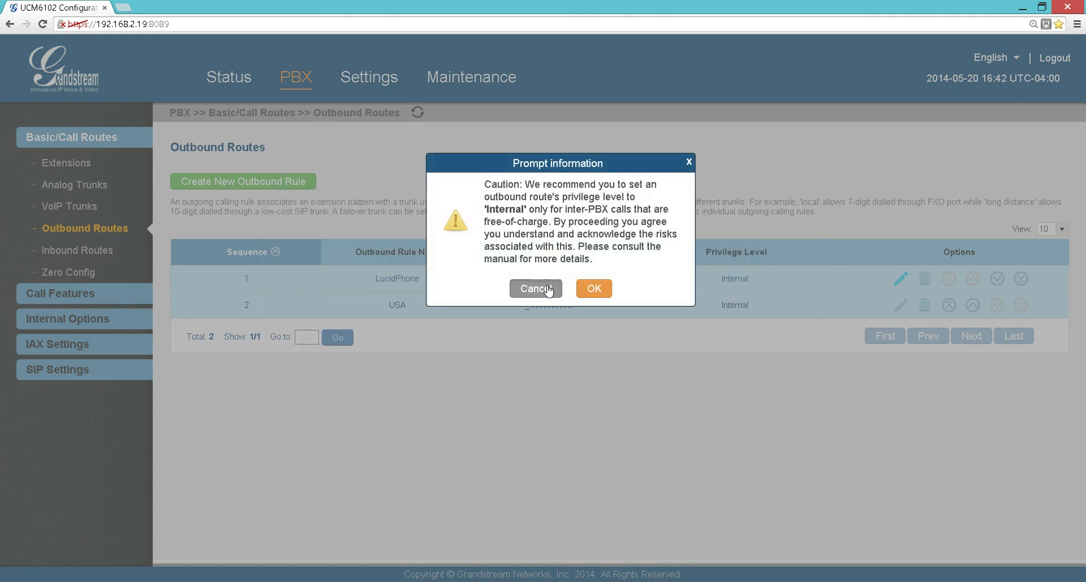
pyautogui.click(534, 288)
pyautogui.click(536, 451)
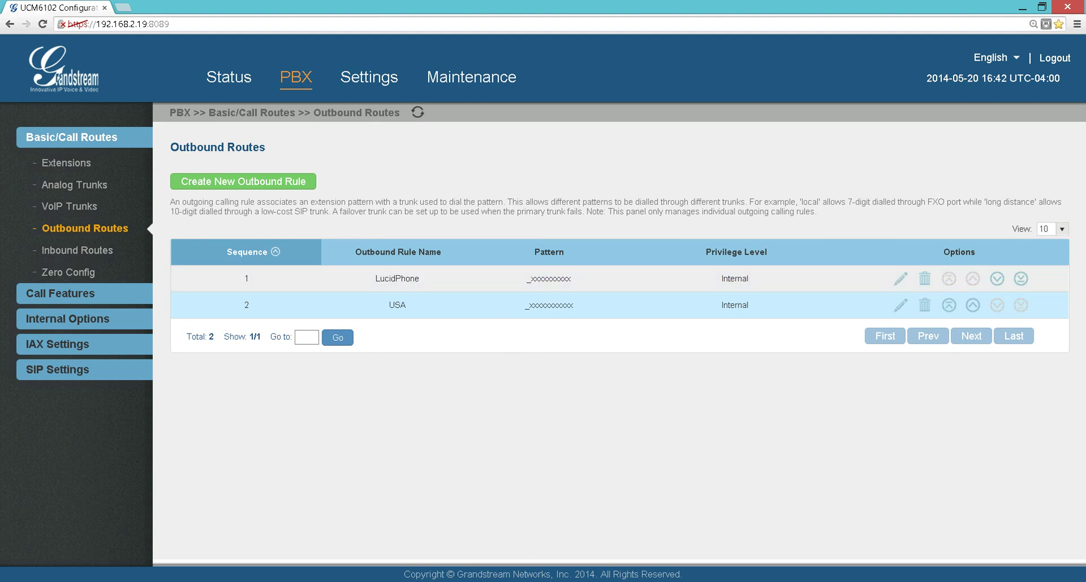
# Switch to the configuration checklist slide in OpenOffice Impress.
pyautogui.hotkey('alt', 'Tab')
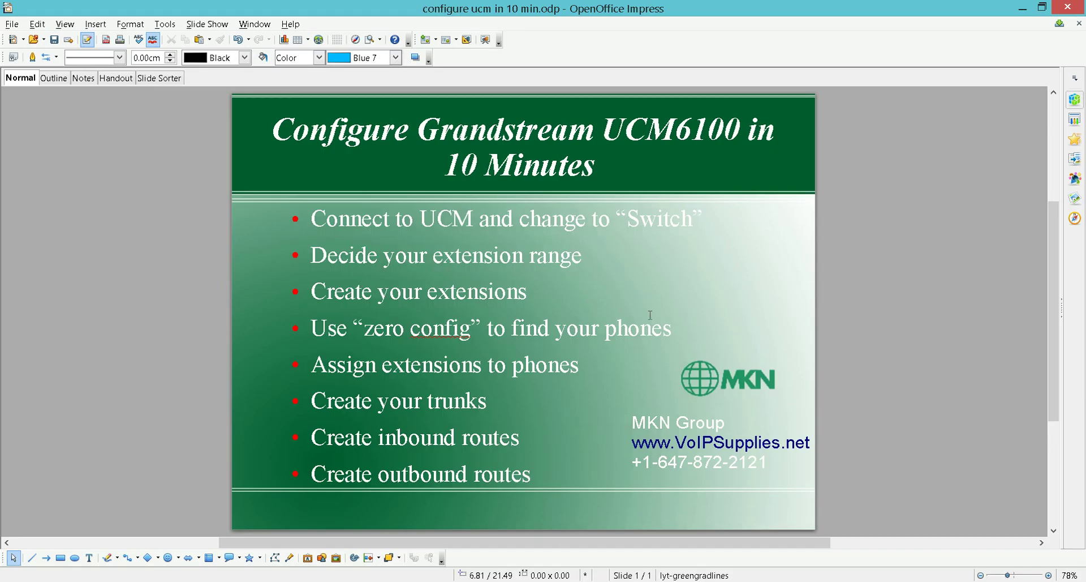